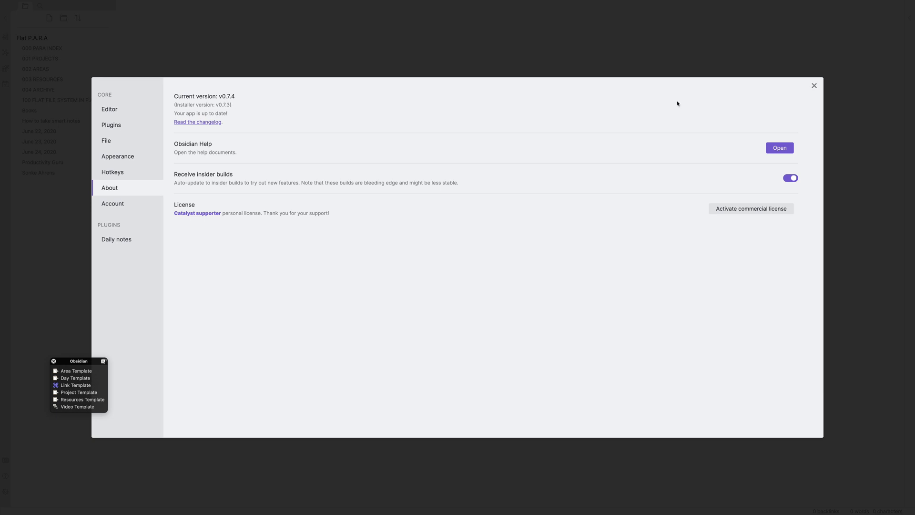
Step: Close the Obsidian settings window, leaving the Flat P.A.R.A vault's file list showing
left_click(814, 86)
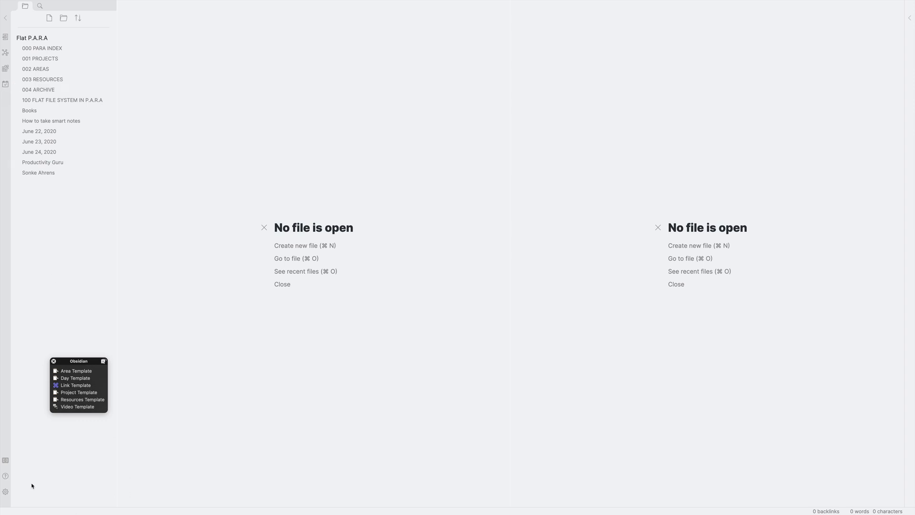
Step: Open the core plugins list in Settings and toggle Daily notes off and back on
left_click(5, 494)
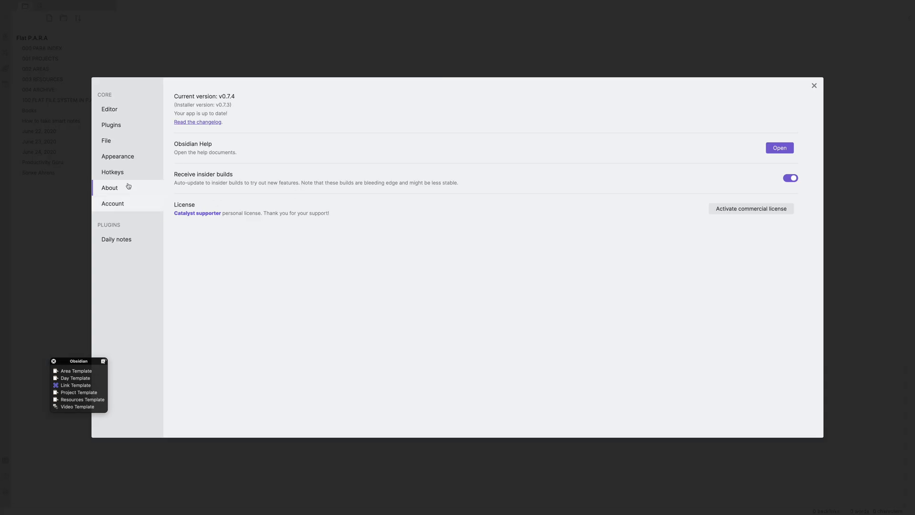
left_click(122, 126)
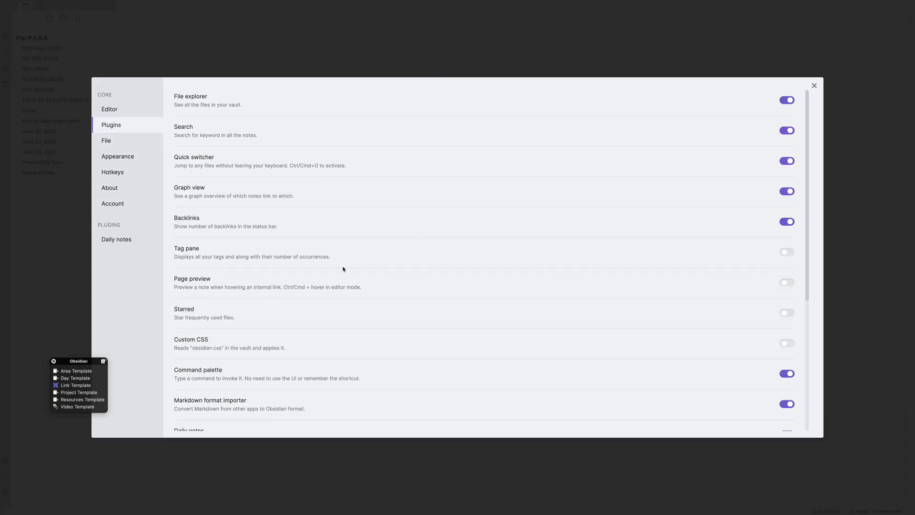
scroll(343, 269, "down", 4)
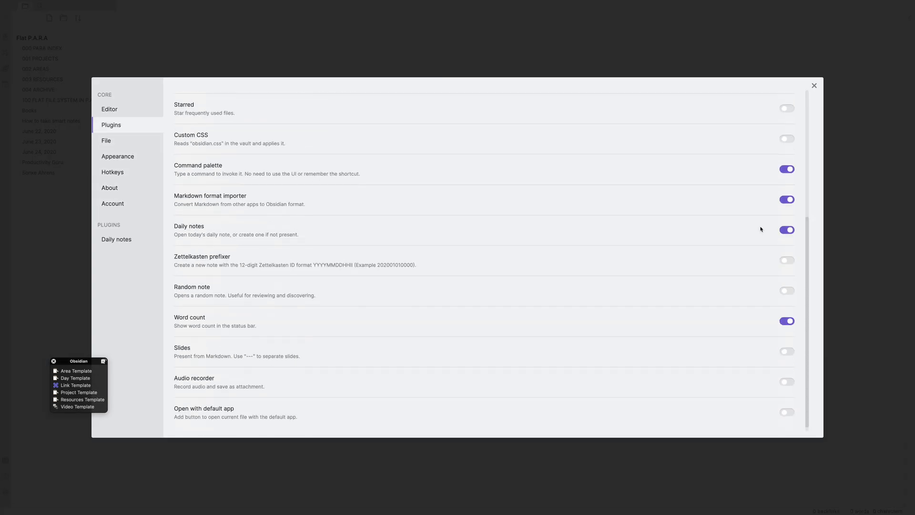
left_click(790, 232)
left_click(790, 230)
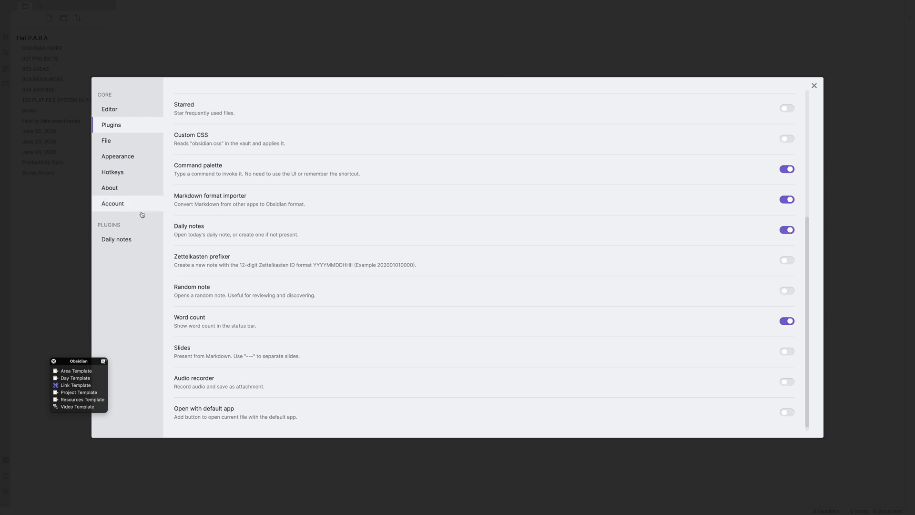
Step: In the Daily notes options, add a comma to the date format, making it MMMM ,DD, YYYY
left_click(128, 240)
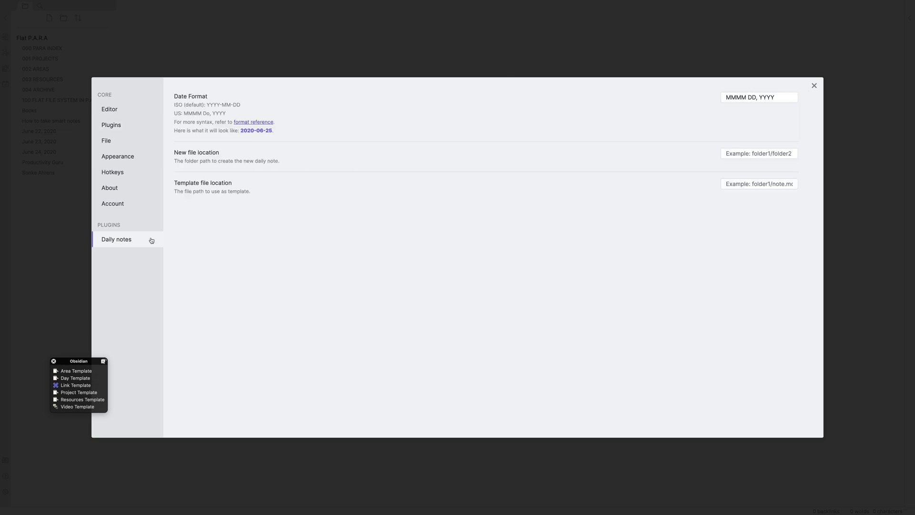
type(",DD, YYYY")
Step: Open the Moment.js format reference in Brave and read through the format token table
left_click(253, 123)
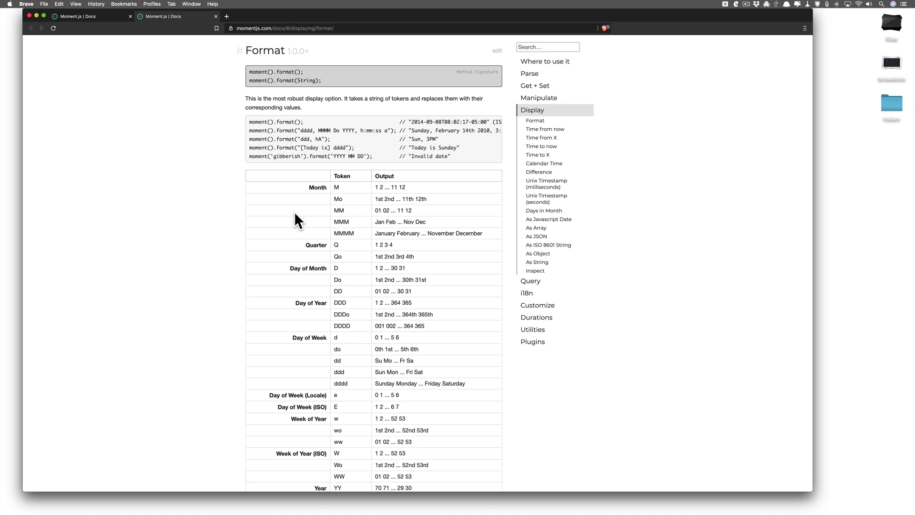
scroll(315, 210, "down", 2)
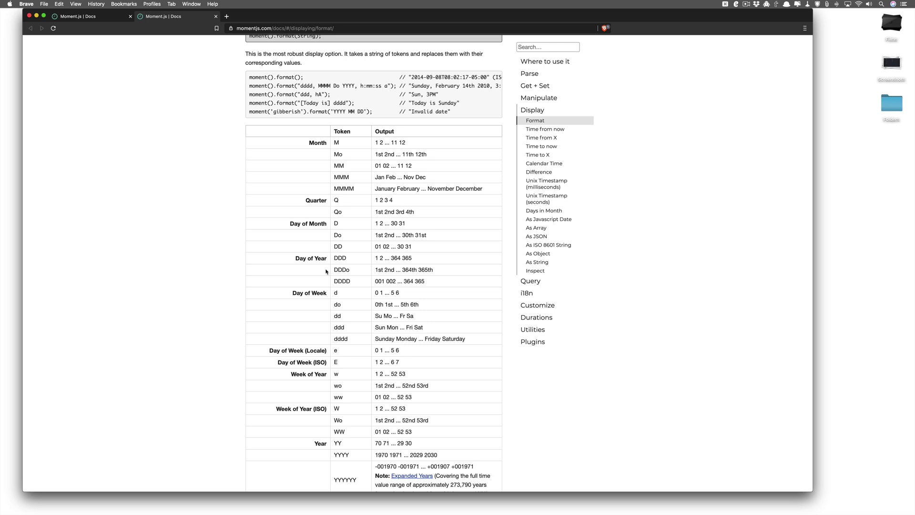
scroll(326, 275, "down", 2)
scroll(343, 258, "down", 5)
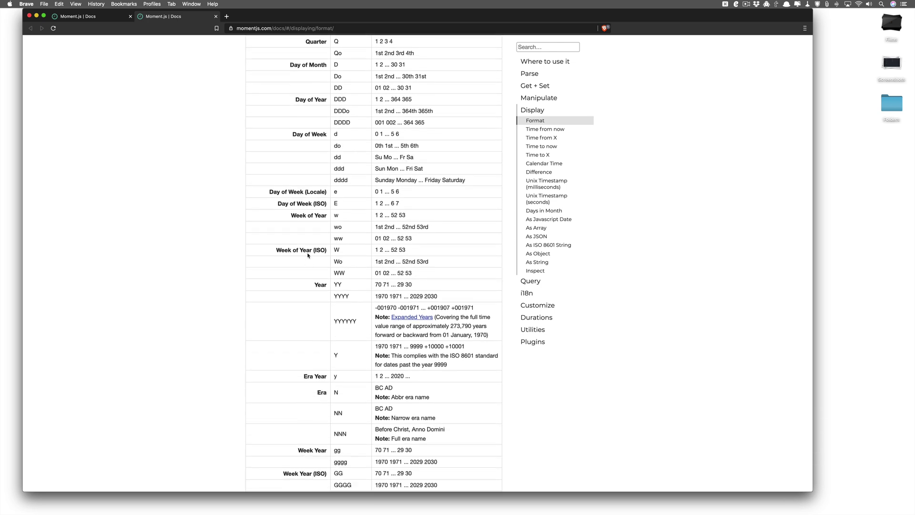
scroll(315, 277, "down", 4)
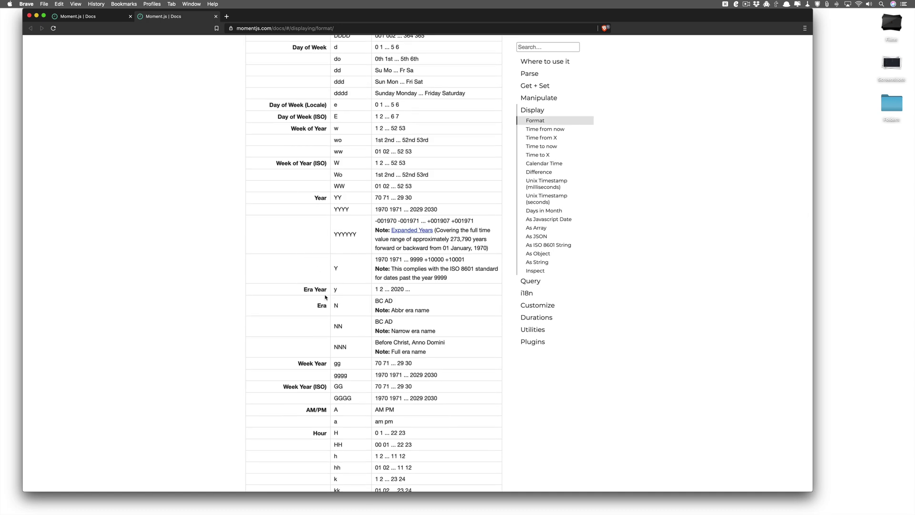
scroll(325, 296, "down", 3)
scroll(322, 311, "down", 4)
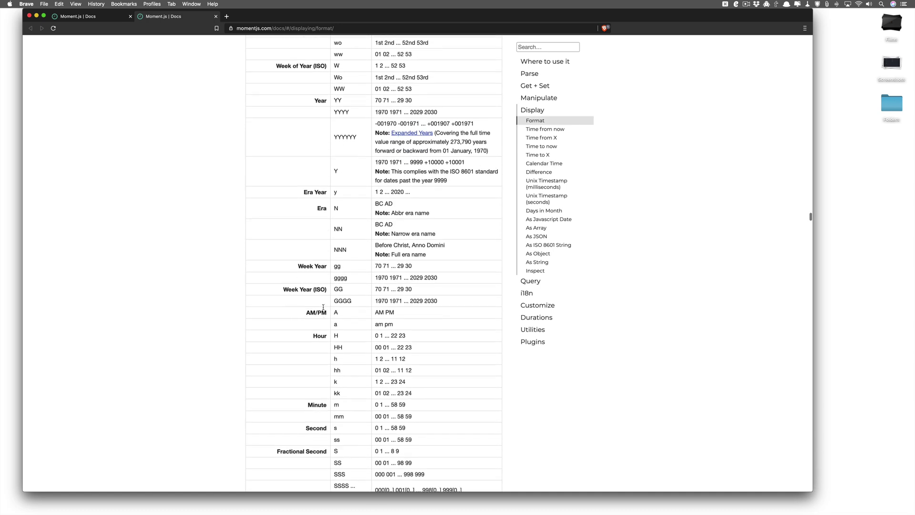
scroll(322, 308, "down", 1)
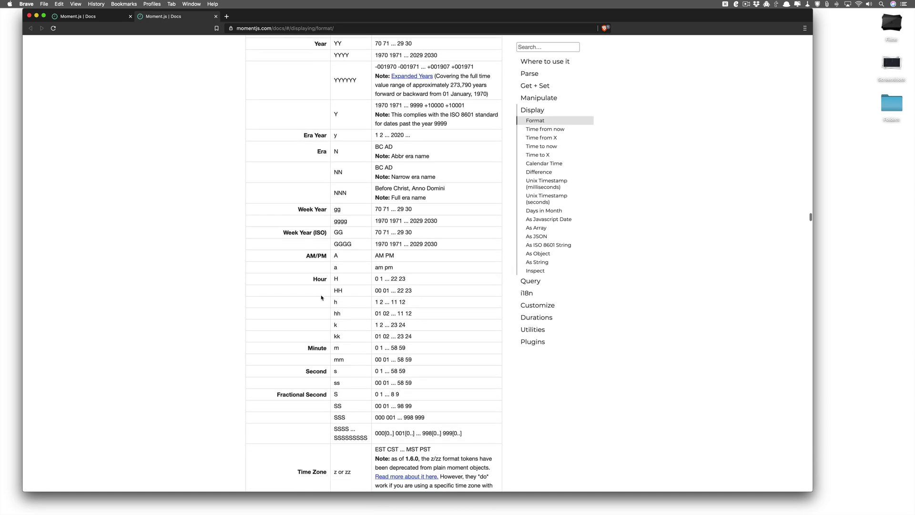
scroll(320, 310, "down", 5)
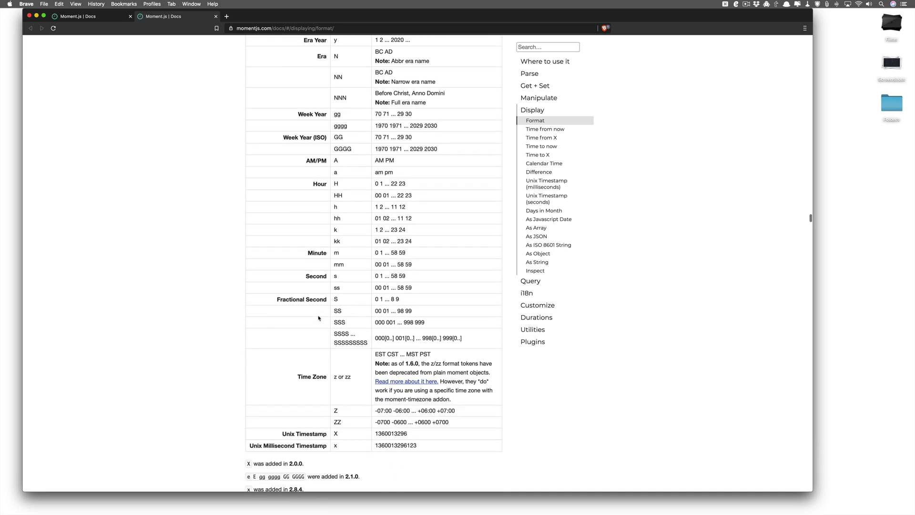
scroll(319, 318, "down", 4)
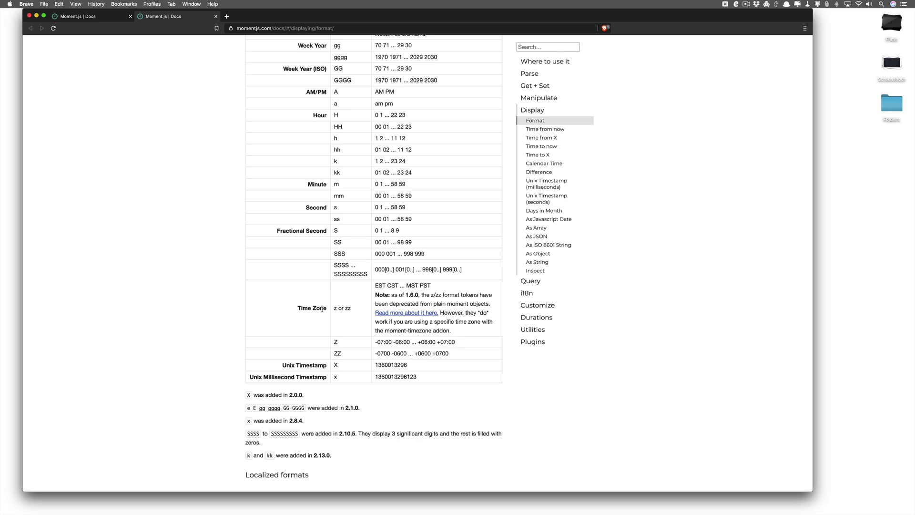
scroll(322, 308, "up", 20)
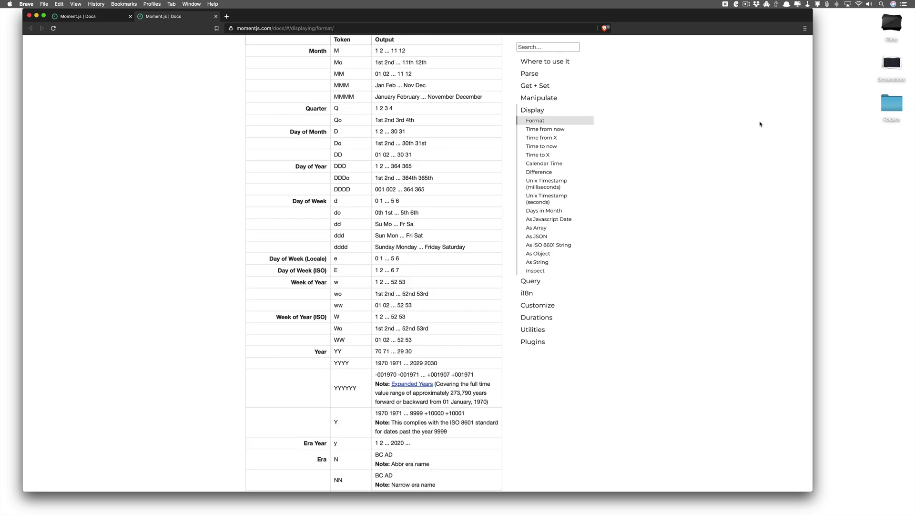
scroll(359, 400, "down", 2)
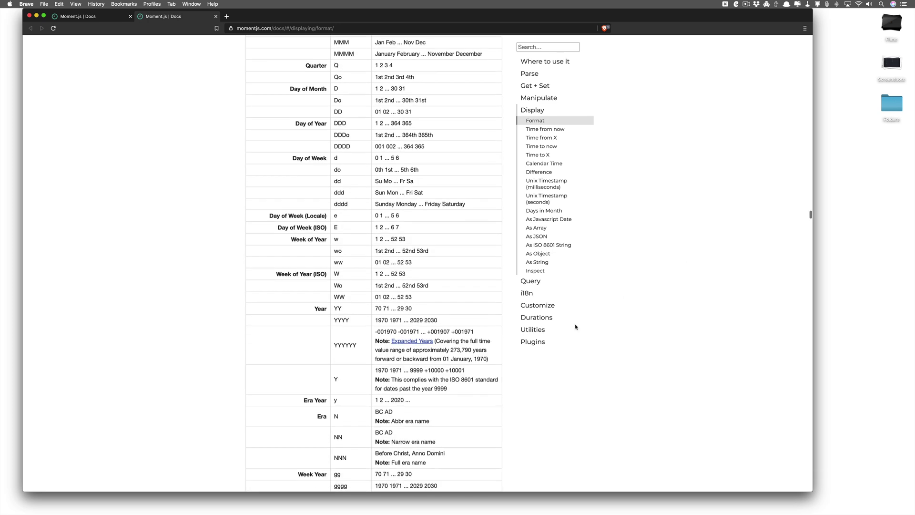
scroll(372, 424, "up", 5)
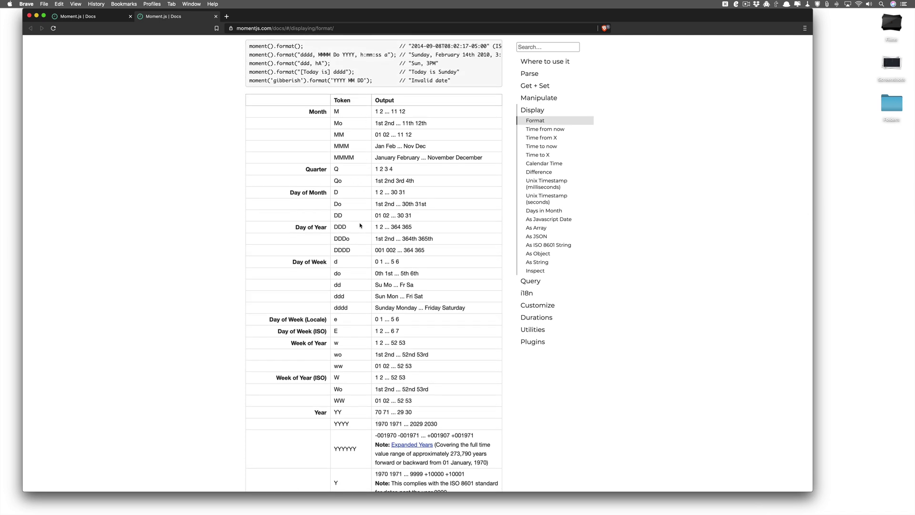
scroll(356, 215, "down", 5)
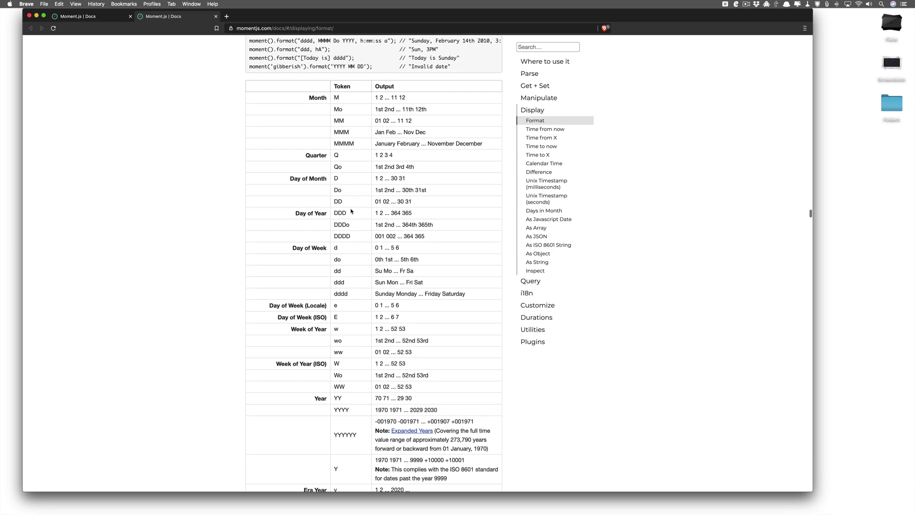
scroll(355, 231, "down", 1)
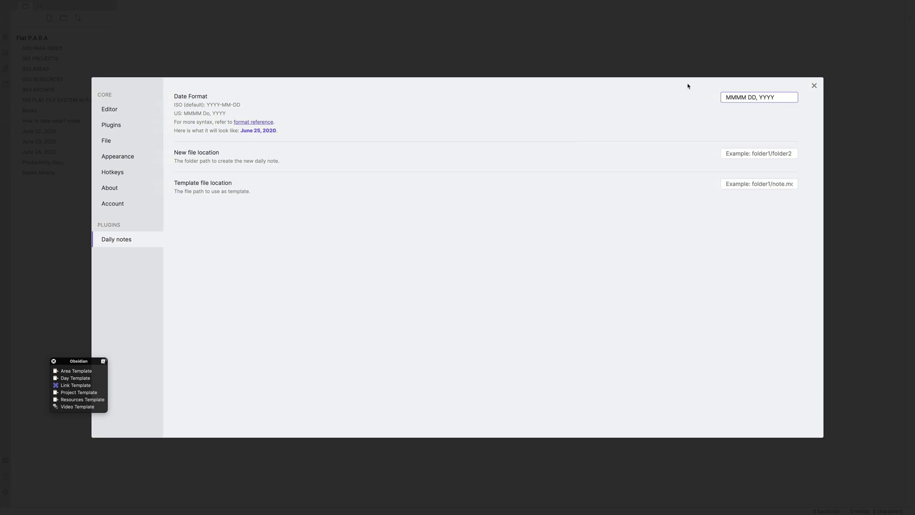
Step: Replace the Daily notes date format with YYYY NN, checking the Moment.js token table
key("super+a")
key("BackSpace")
type("YYYY")
key("super+Tab")
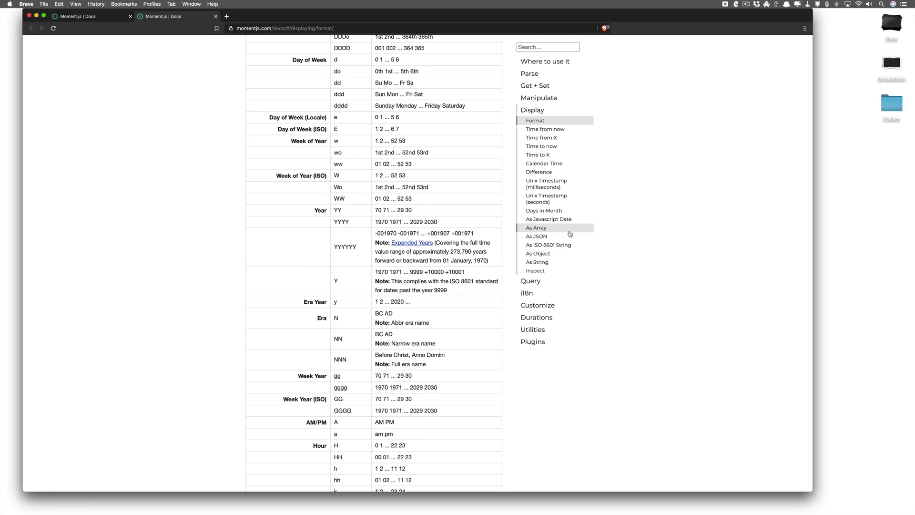
scroll(351, 268, "down", 2)
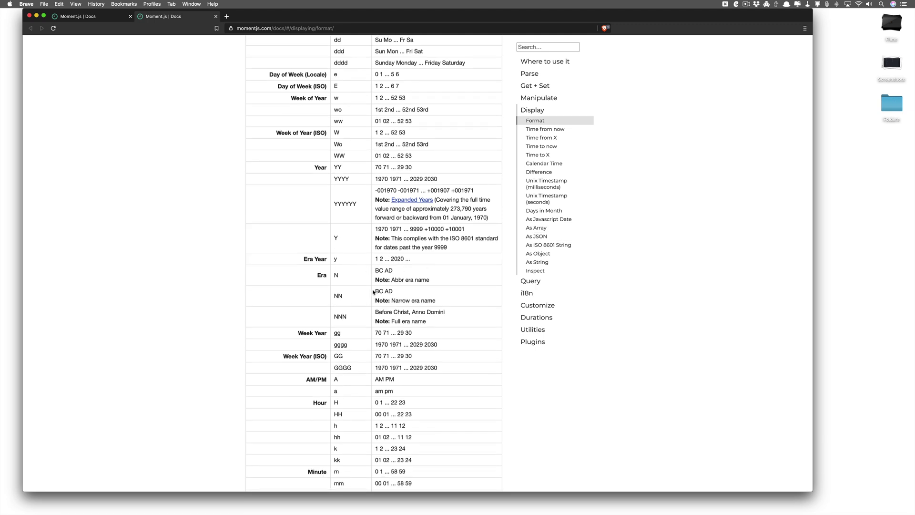
key("super+Tab")
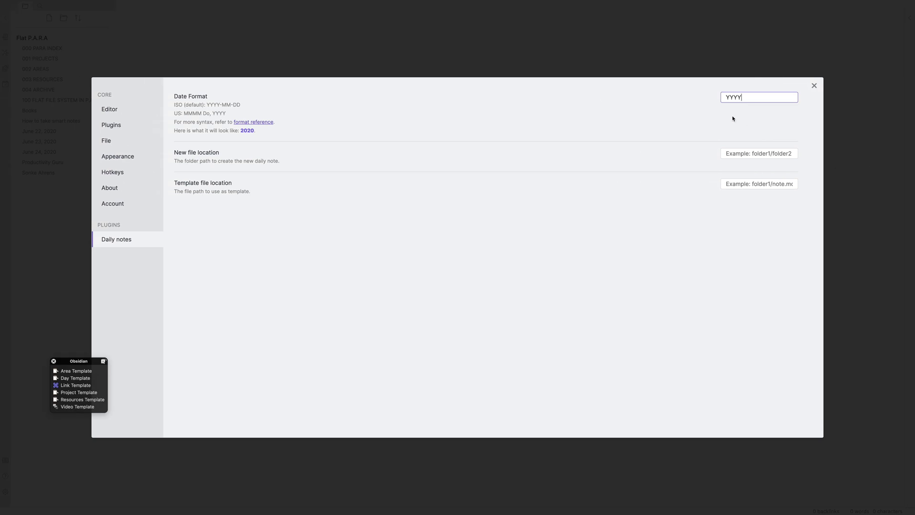
type("NN")
Step: Copy the Mo token from the docs and insert it first, making the format Mo YYYY NN
key("super+Tab")
scroll(598, 235, "up", 8)
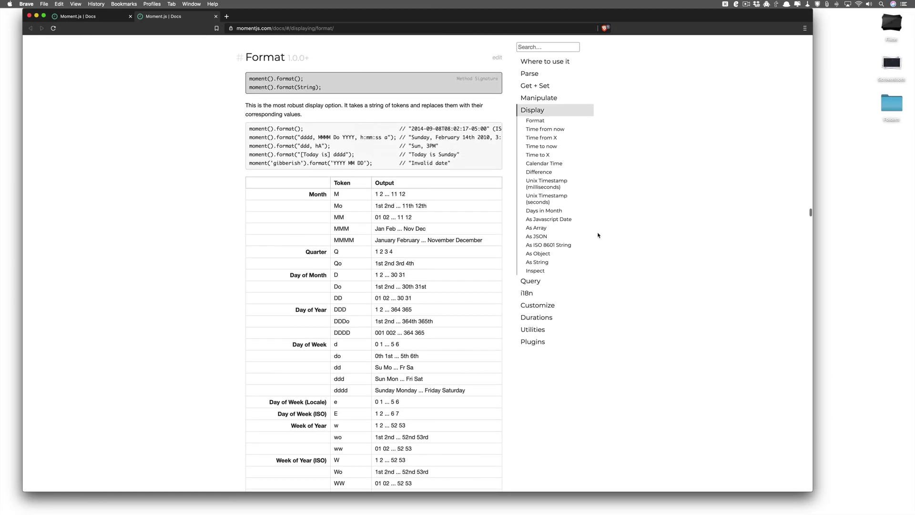
scroll(598, 235, "down", 2)
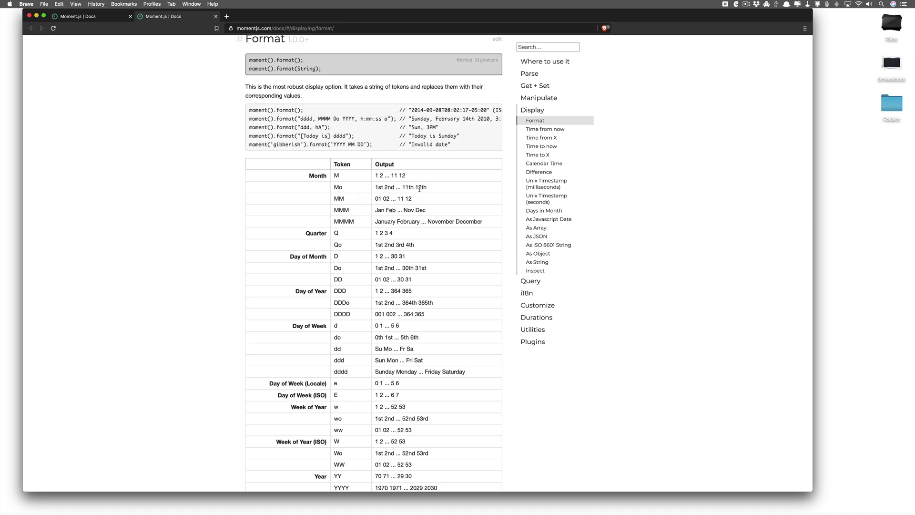
left_click_drag(354, 190, 316, 188)
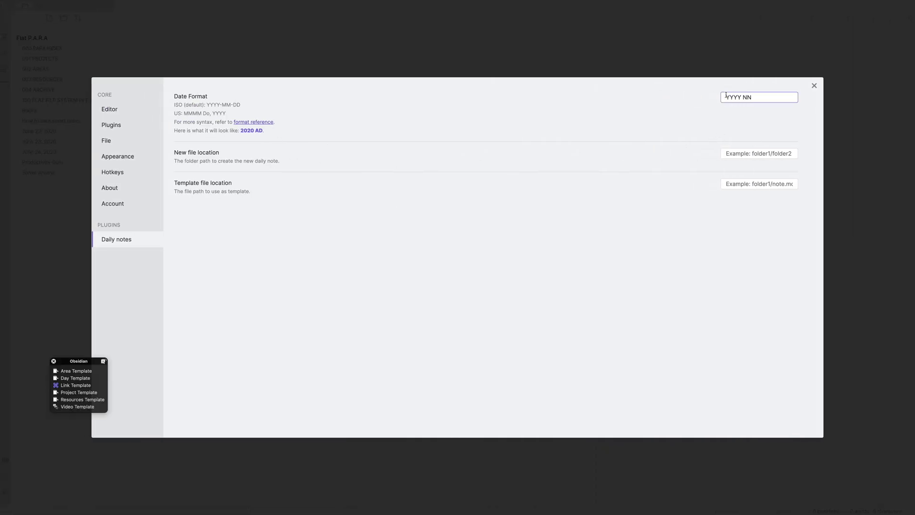
left_click(726, 97)
type("Mo")
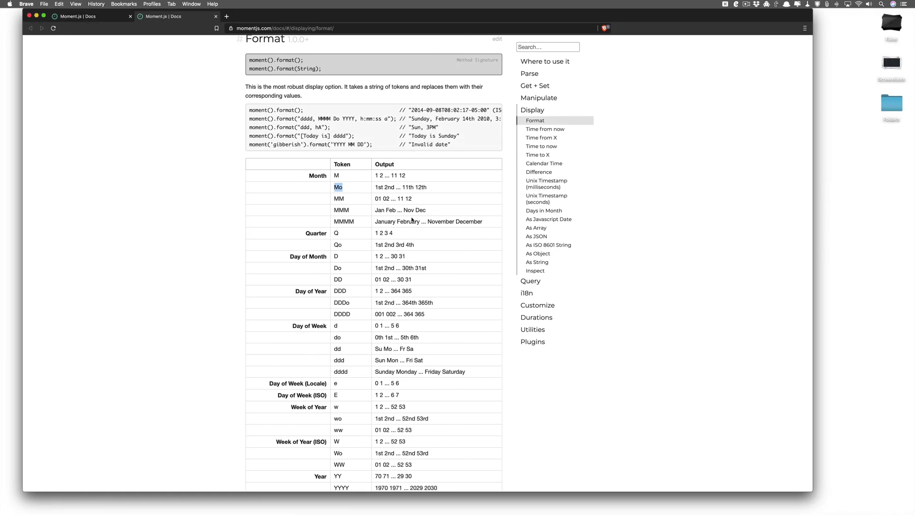
scroll(402, 232, "down", 3)
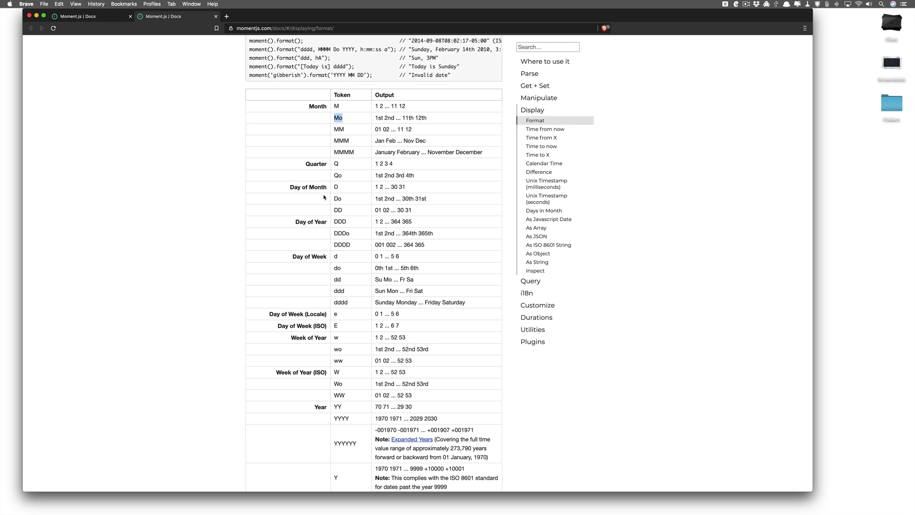
Step: Replace the Mo token with Do in the Daily notes date format
key("ctrl+Left")
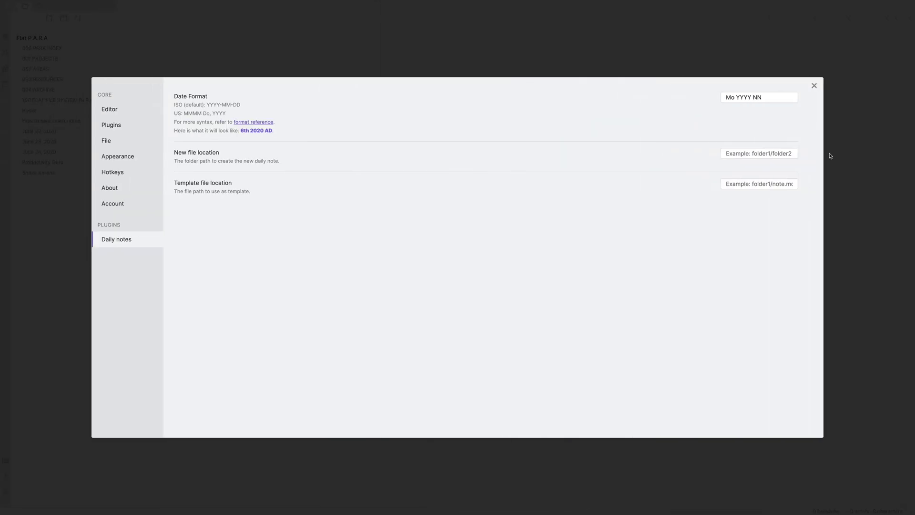
key("BackSpace")
type("Do")
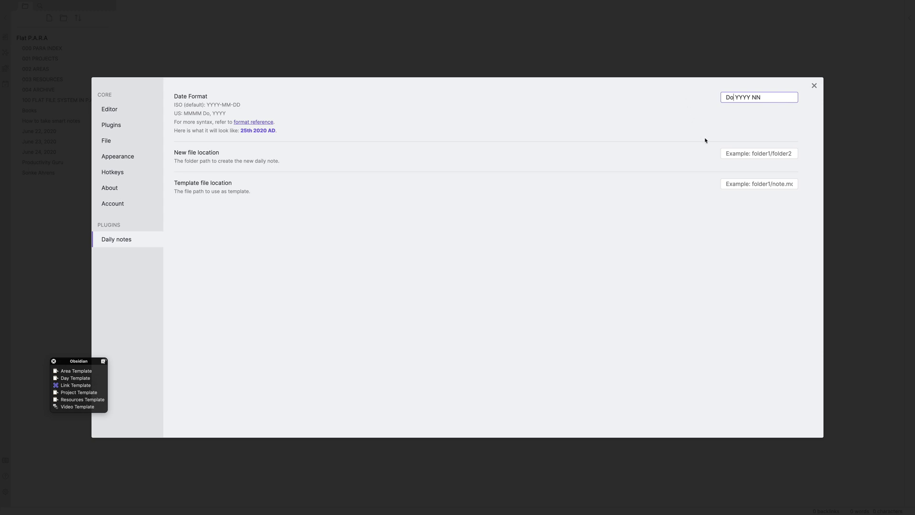
Step: Paste MMM from the docs after Do and add an M, giving Do MMMM YYYY NN
key("ctrl+Right")
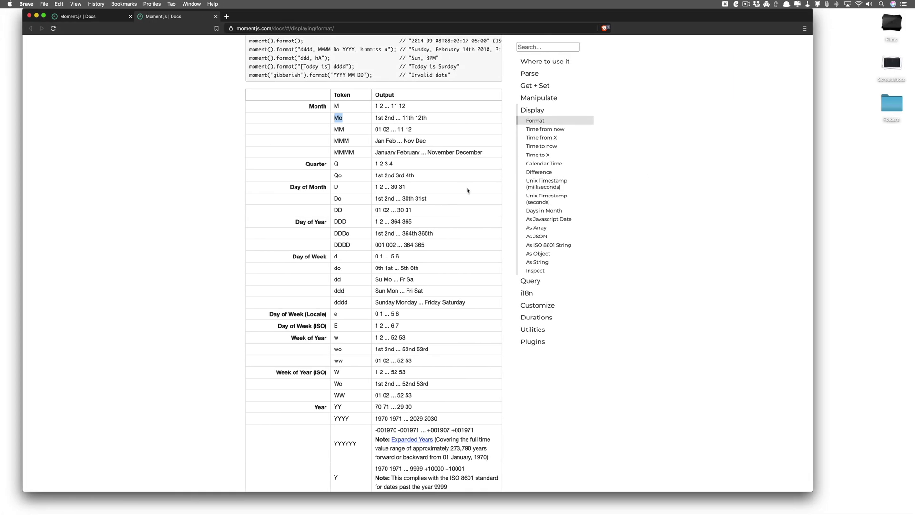
scroll(467, 191, "down", 1)
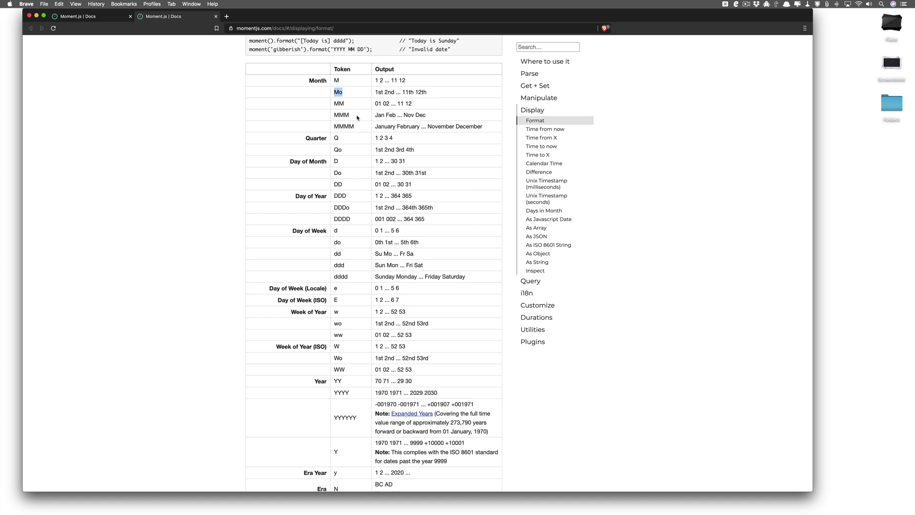
key("ctrl+Left")
key("ctrl+Right")
double_click(344, 115)
key("super+c")
key("ctrl+Left")
left_click(736, 97)
key("super+v")
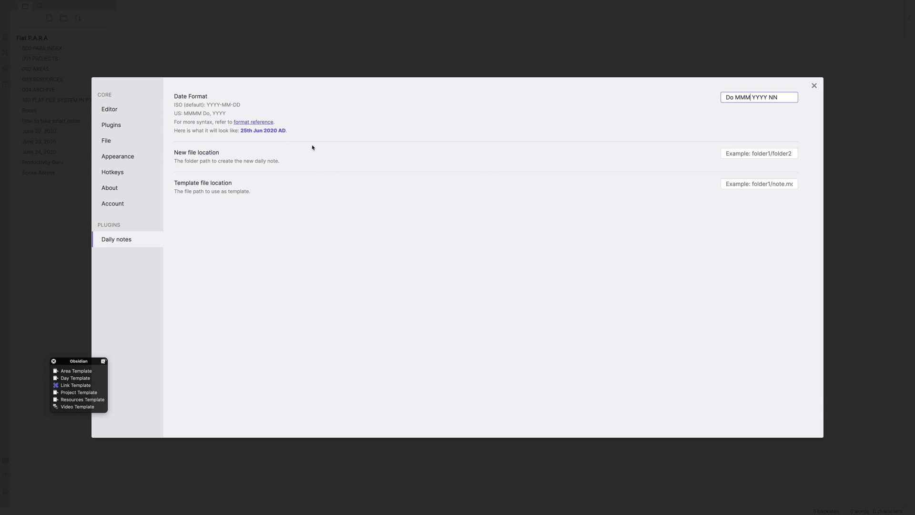
type("M")
Step: Close Settings and create today's daily note, 25th June 2020 AD
left_click(814, 86)
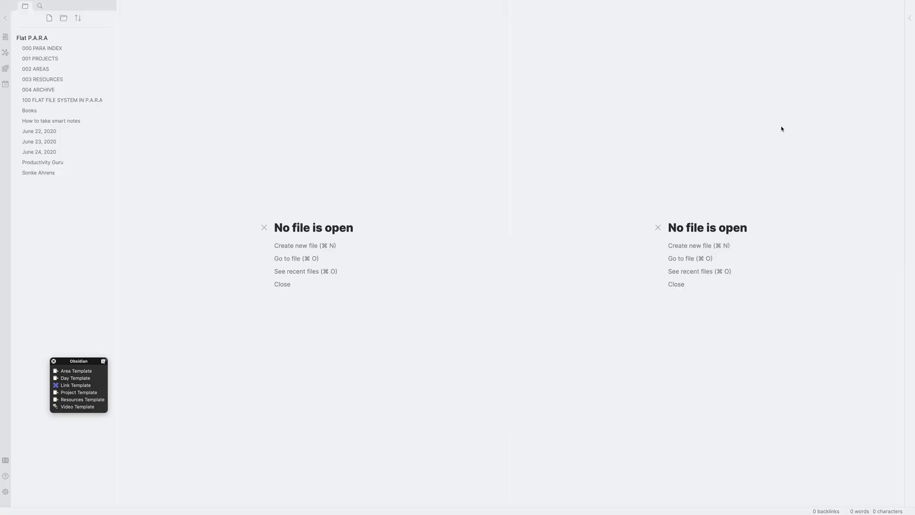
left_click(5, 85)
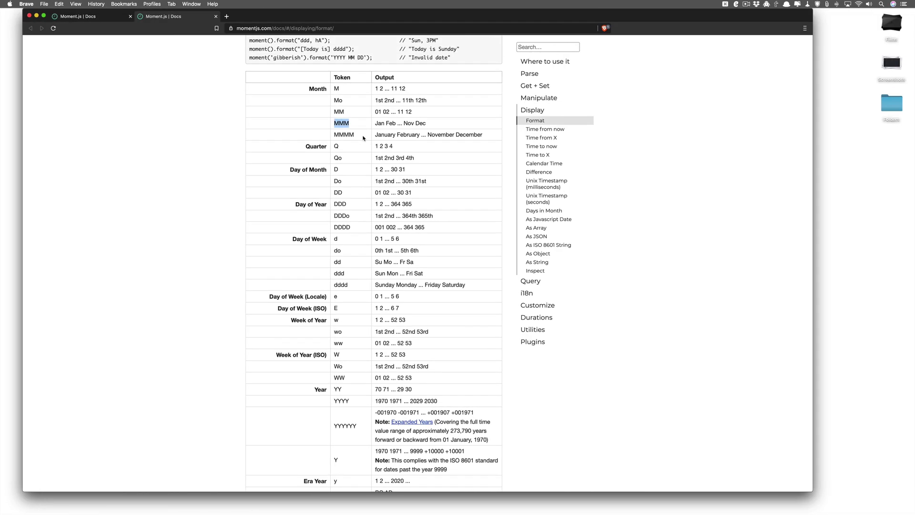
scroll(363, 138, "down", 10)
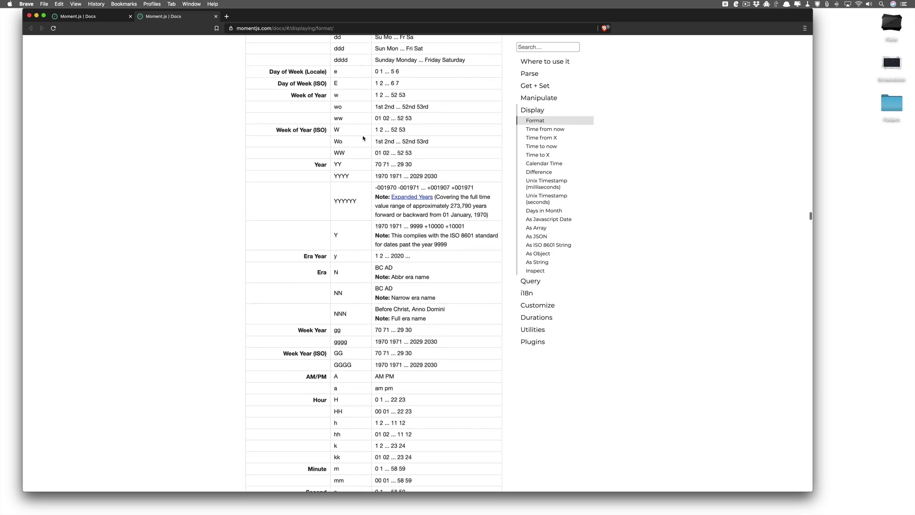
scroll(363, 138, "down", 5)
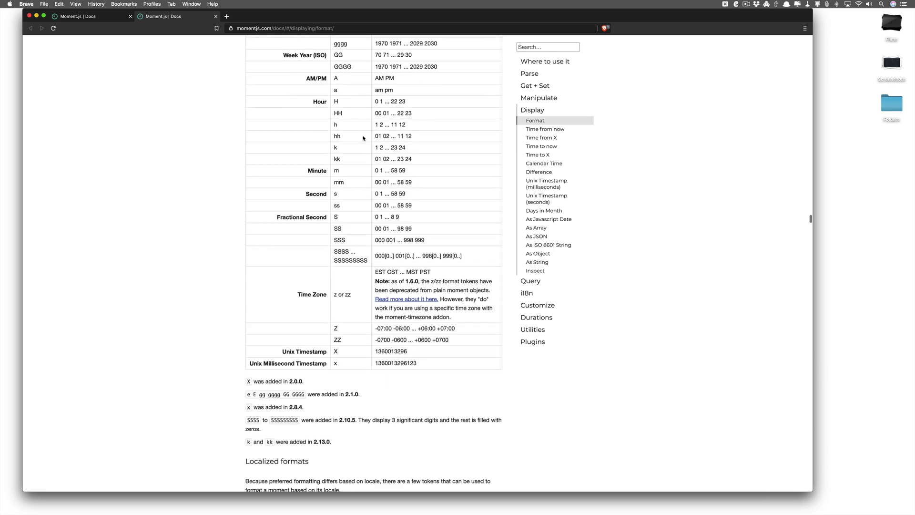
key("super+Tab")
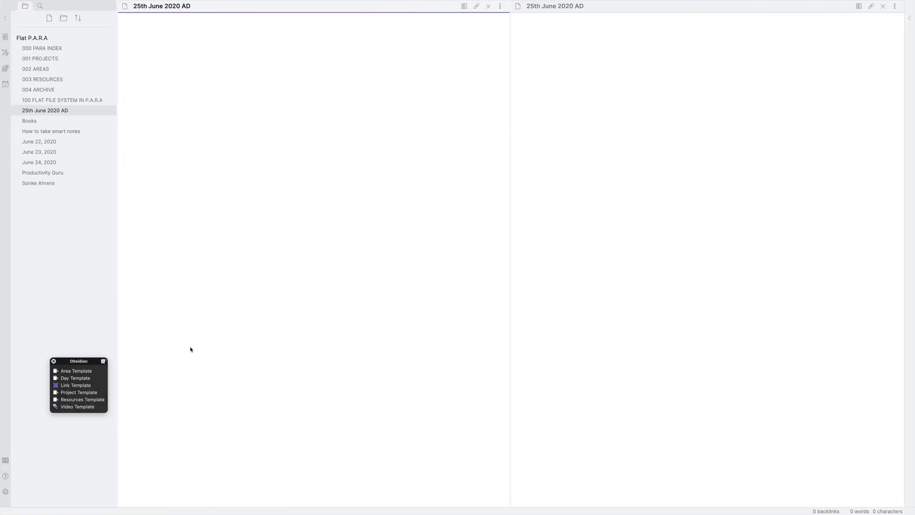
Step: Set the Daily notes new file location to Journal and close Settings
left_click(5, 491)
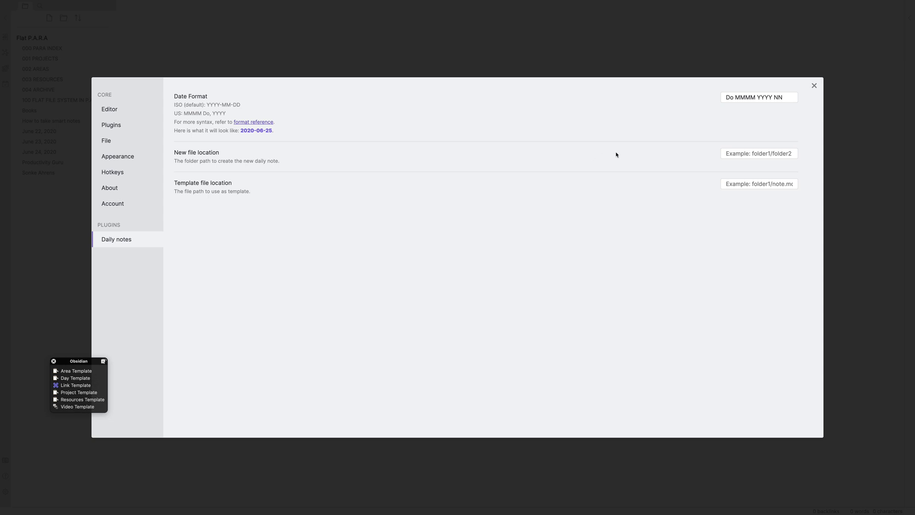
left_click(736, 153)
type("Journal")
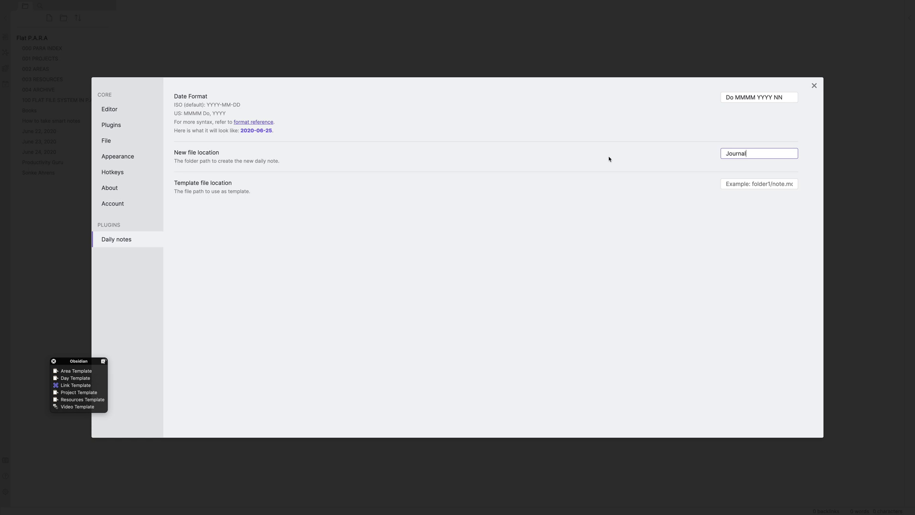
left_click(814, 86)
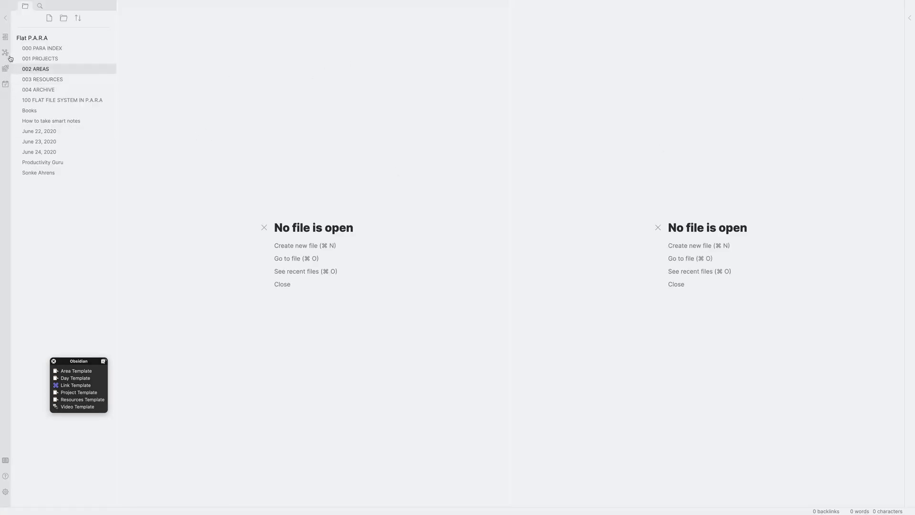
left_click(10, 88)
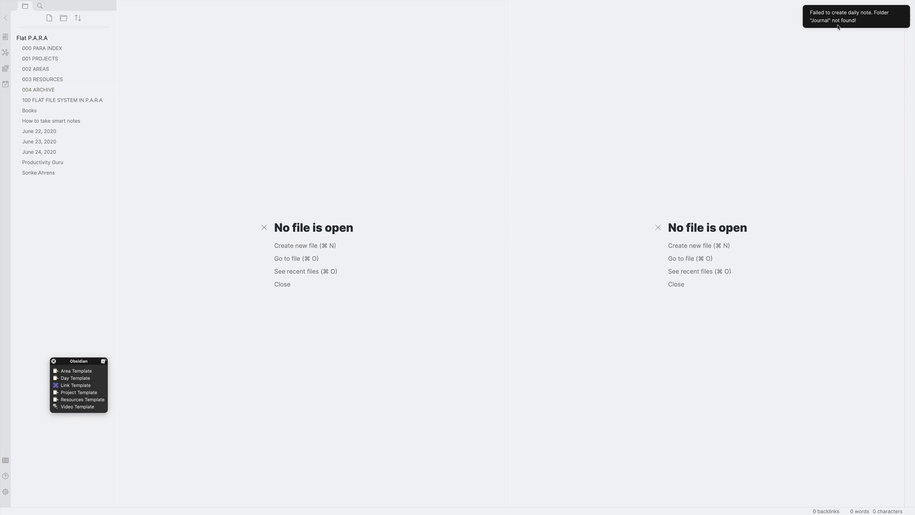
left_click(852, 17)
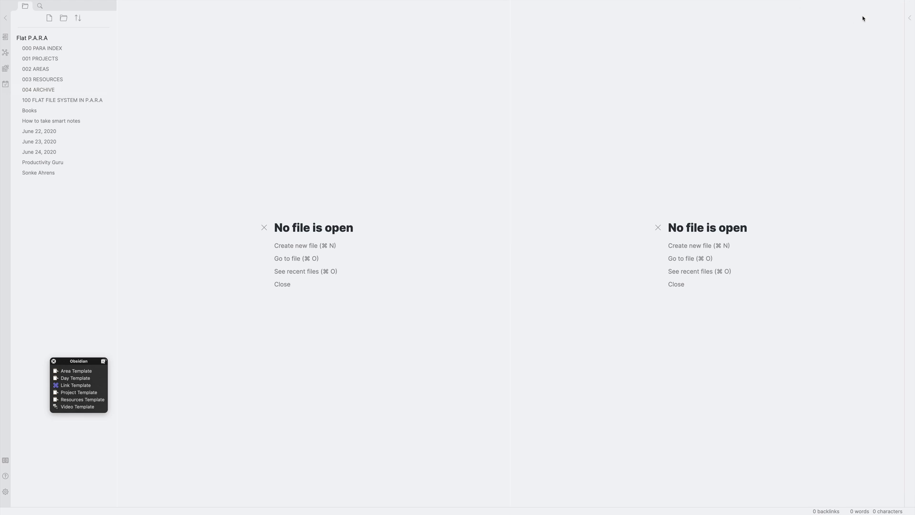
Step: Create a Journal folder and generate today's note 25th June 2020 AD inside it
left_click(64, 18)
type("Jour")
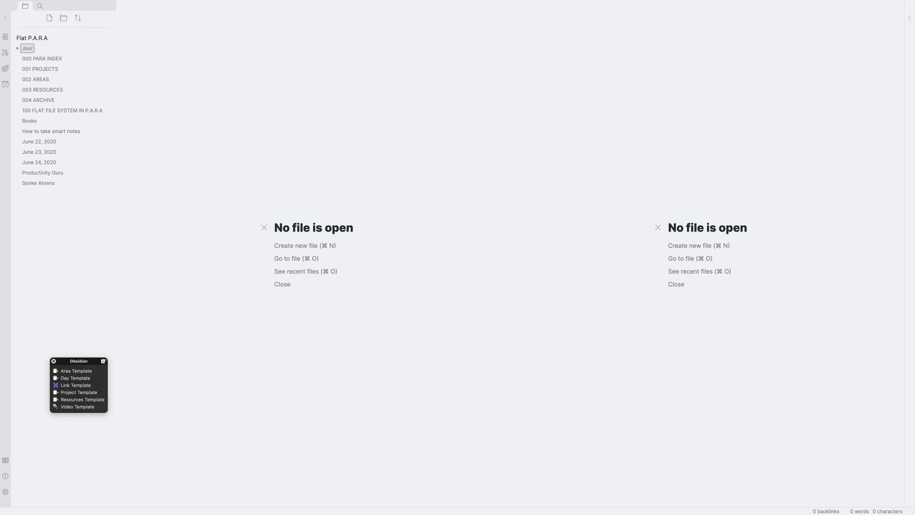
type("nal")
key("Return")
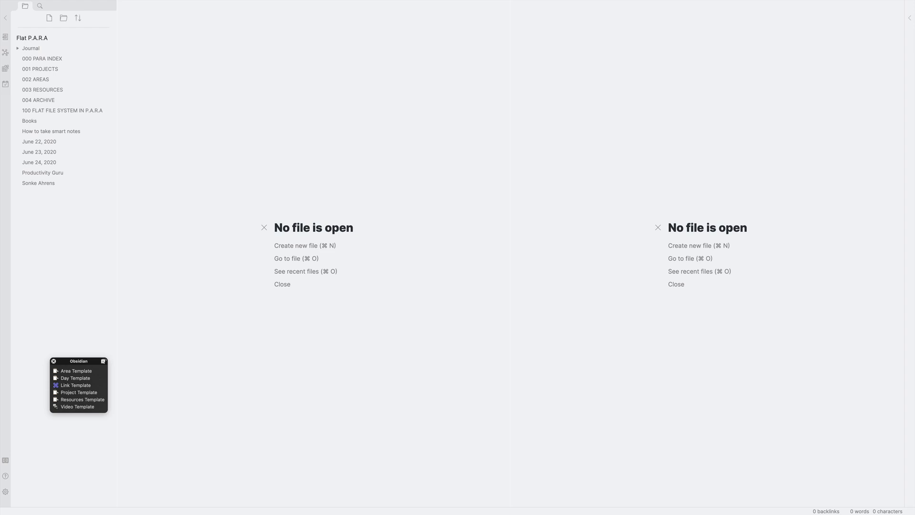
left_click(5, 85)
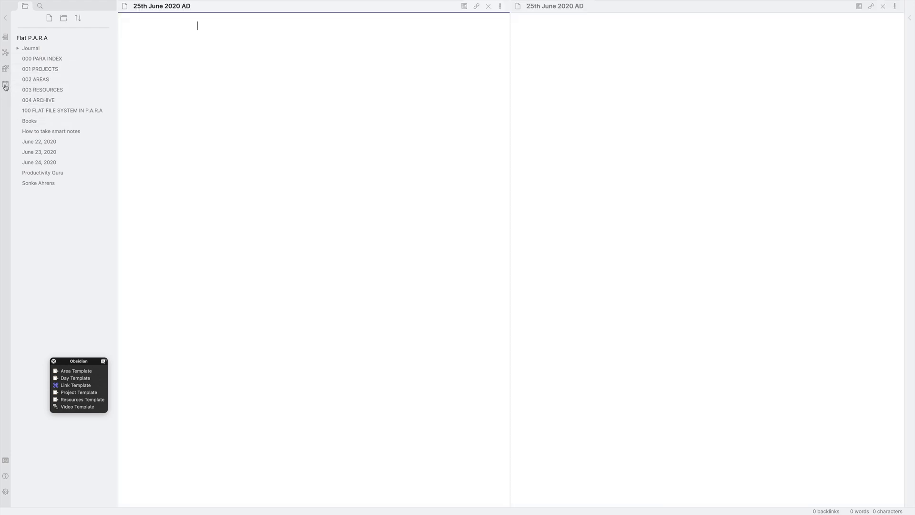
left_click(17, 48)
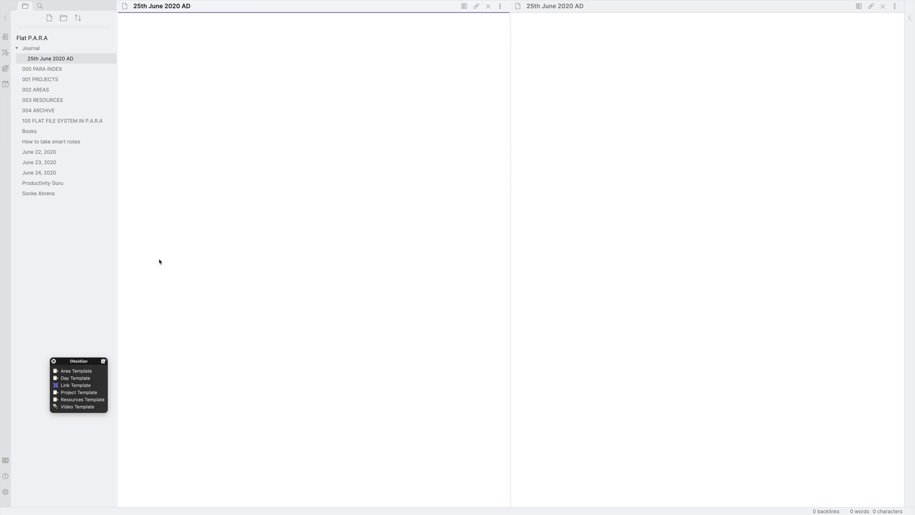
Step: Set the Daily notes template file location to template.md, dropping a stray folder/ prefix, and close Settings
left_click(6, 491)
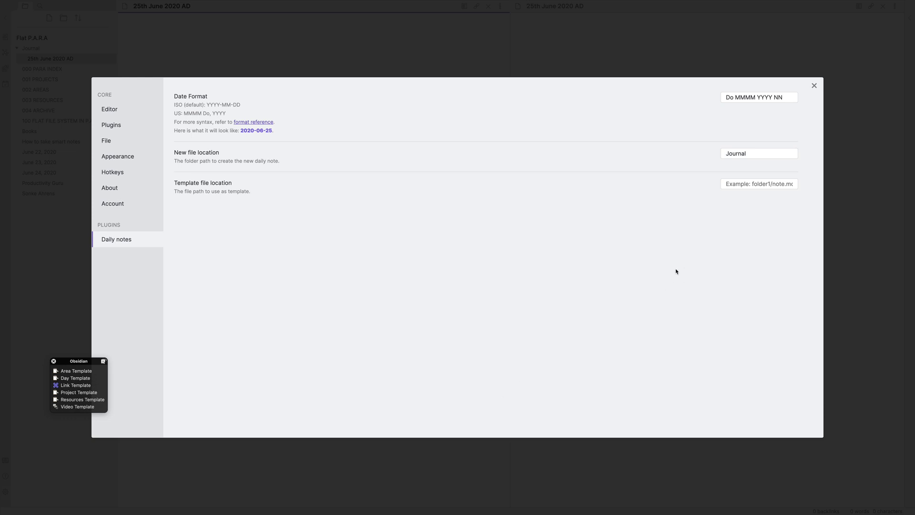
left_click(739, 186)
left_click(690, 224)
left_click(751, 184)
type("t")
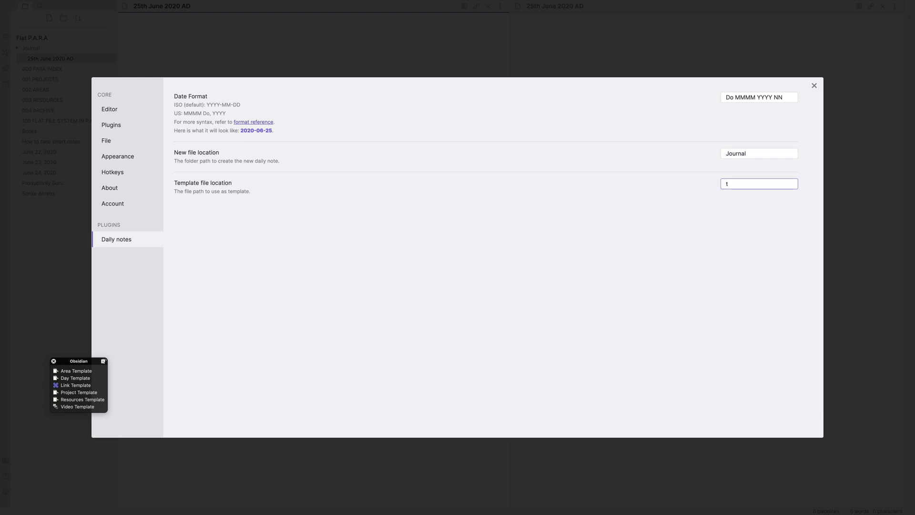
type("emplate.md")
left_click(726, 223)
left_click(727, 183)
type("folder/")
left_click_drag(743, 184, 653, 186)
key("BackSpace")
left_click(812, 84)
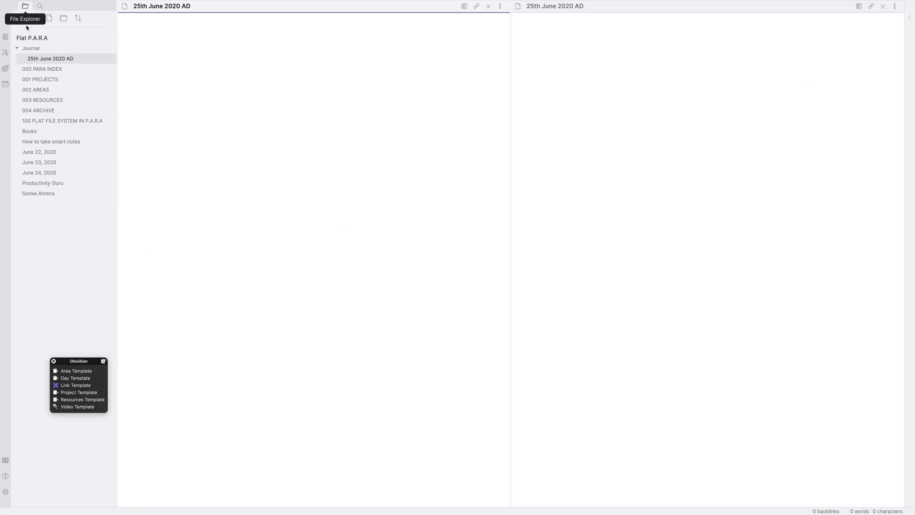
Step: Create a note named 'template' and paste in the daily journal layout
left_click(50, 18)
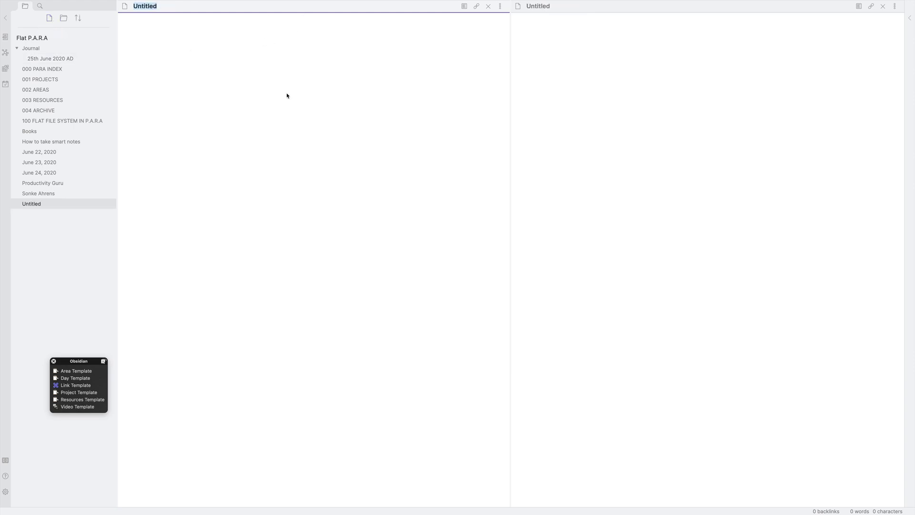
type("template")
key("Return")
key("super+v")
scroll(314, 115, "up", 5)
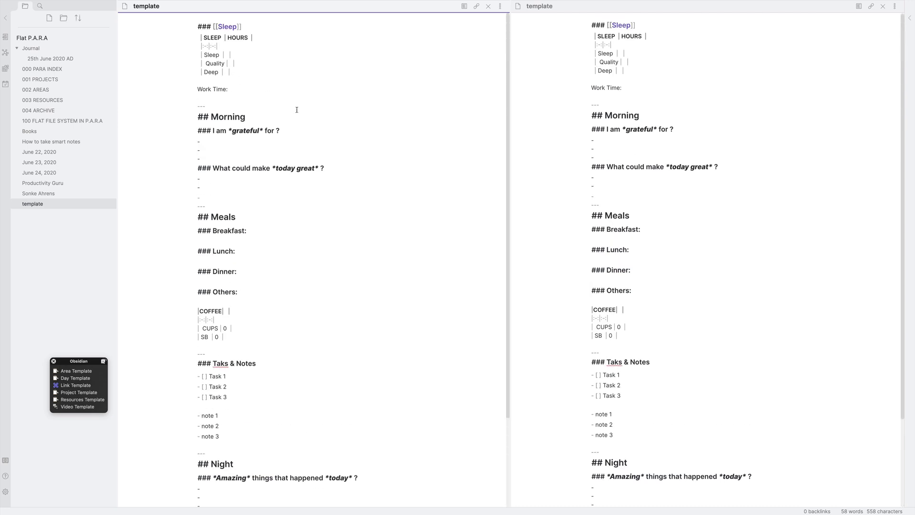
scroll(326, 278, "down", 3)
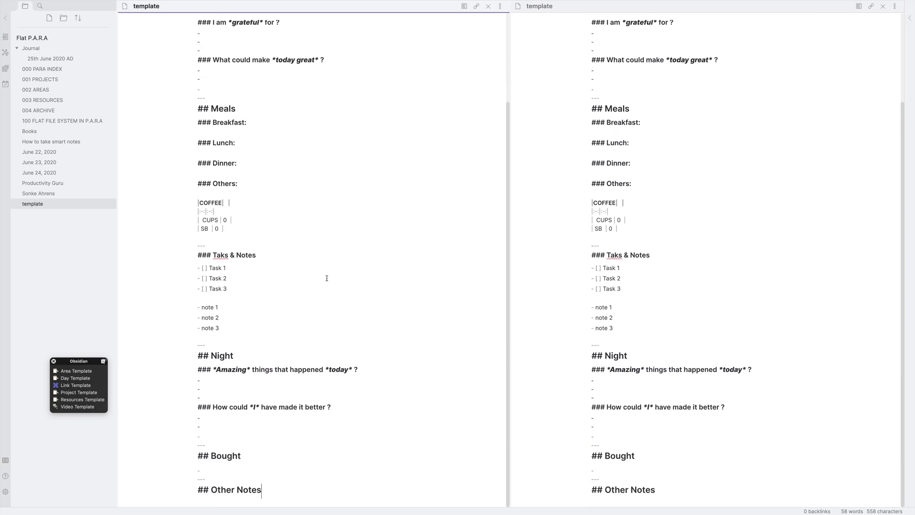
scroll(327, 277, "up", 3)
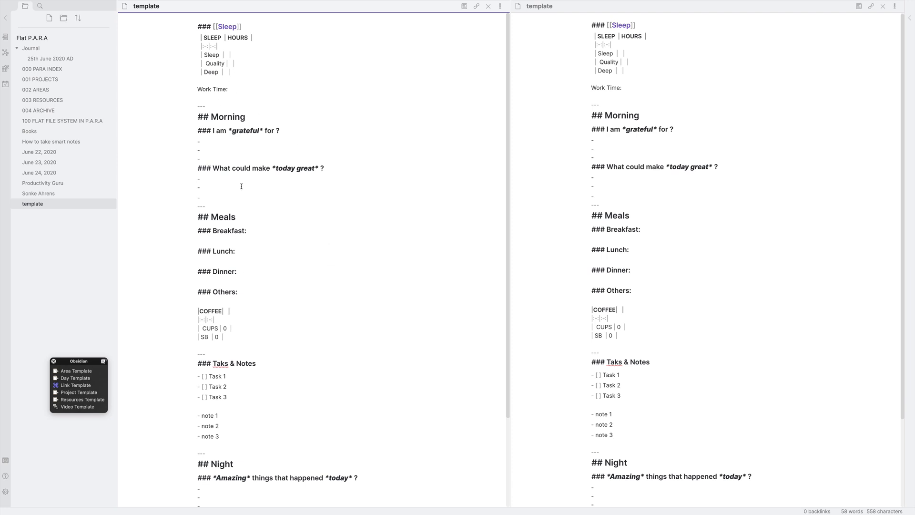
scroll(241, 185, "down", 3)
scroll(250, 218, "up", 3)
Step: Switch the right pane to rendered preview of the template note
left_click(607, 165)
key("ctrl+e")
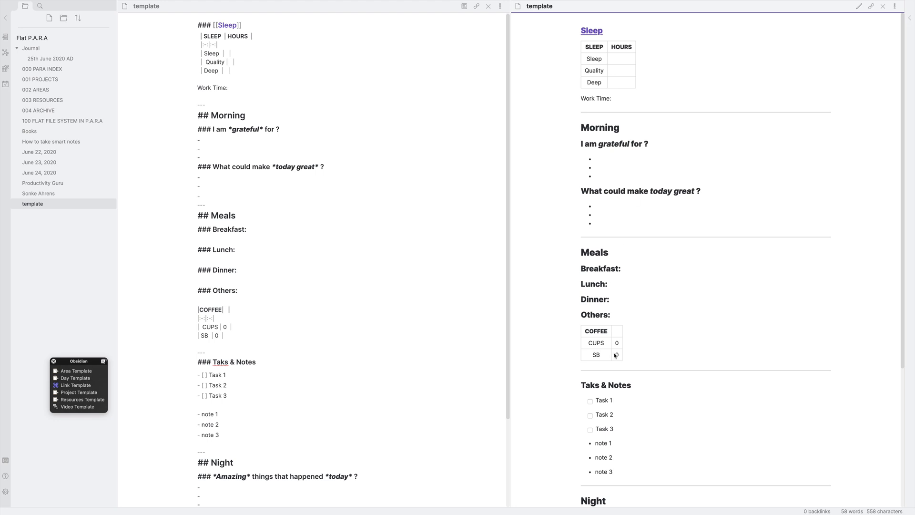
scroll(619, 334, "down", 2)
scroll(618, 293, "down", 5)
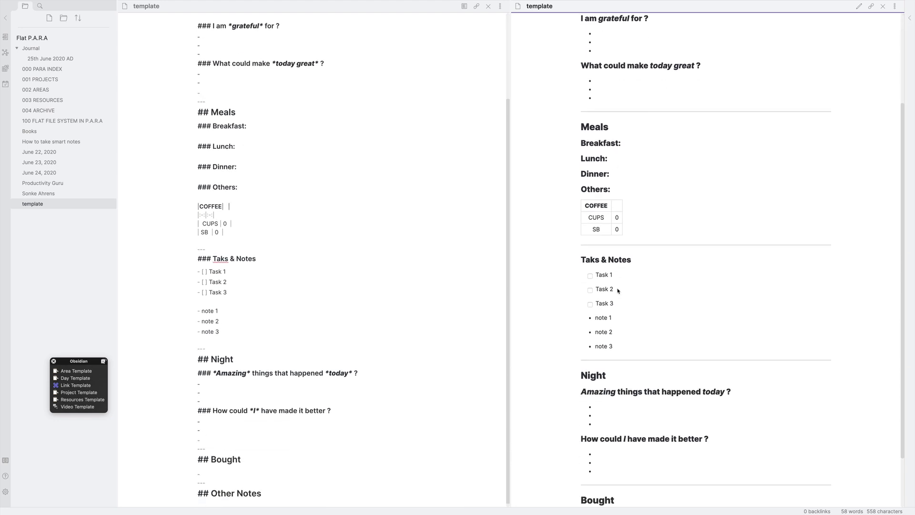
scroll(608, 410, "up", 7)
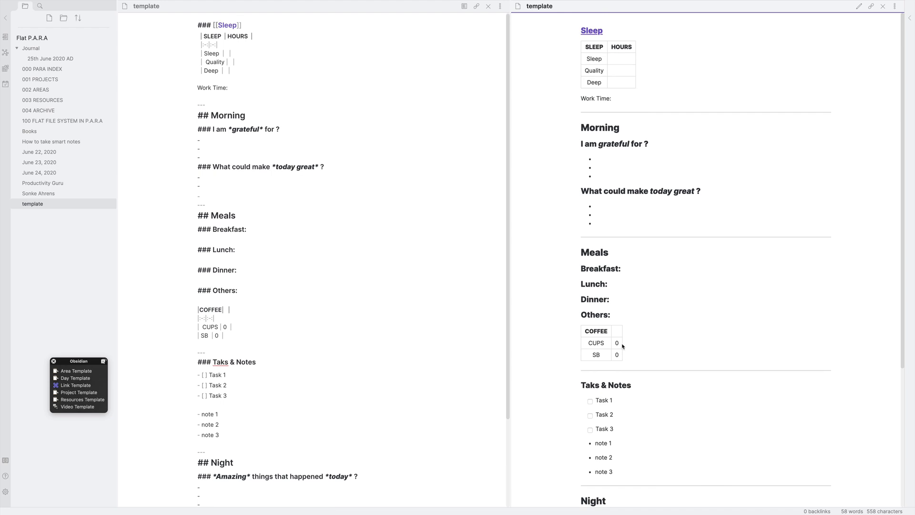
Step: Delete the 25th June 2020 AD note and create today's daily note again
right_click(72, 58)
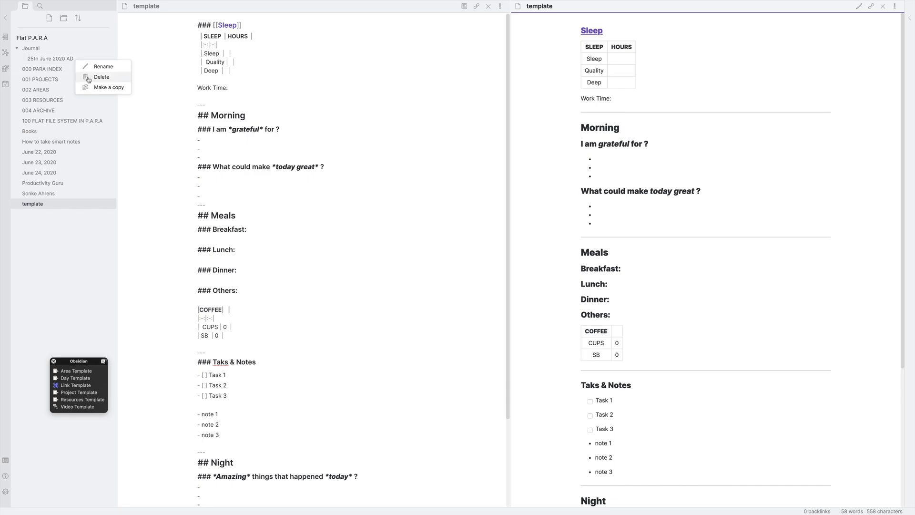
left_click(89, 77)
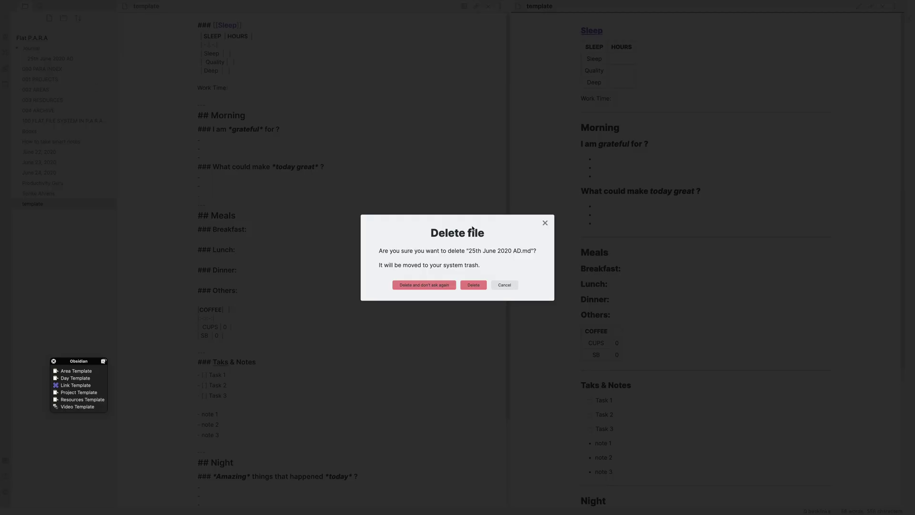
left_click(473, 285)
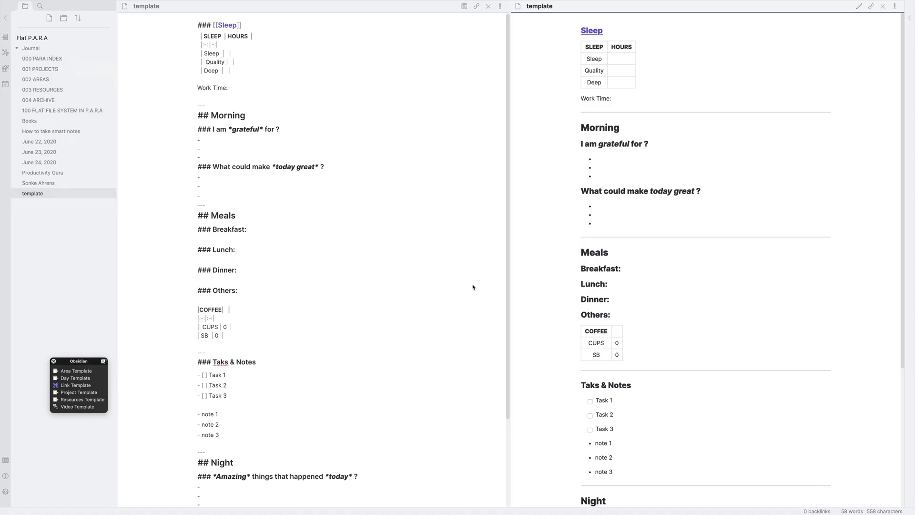
left_click(6, 85)
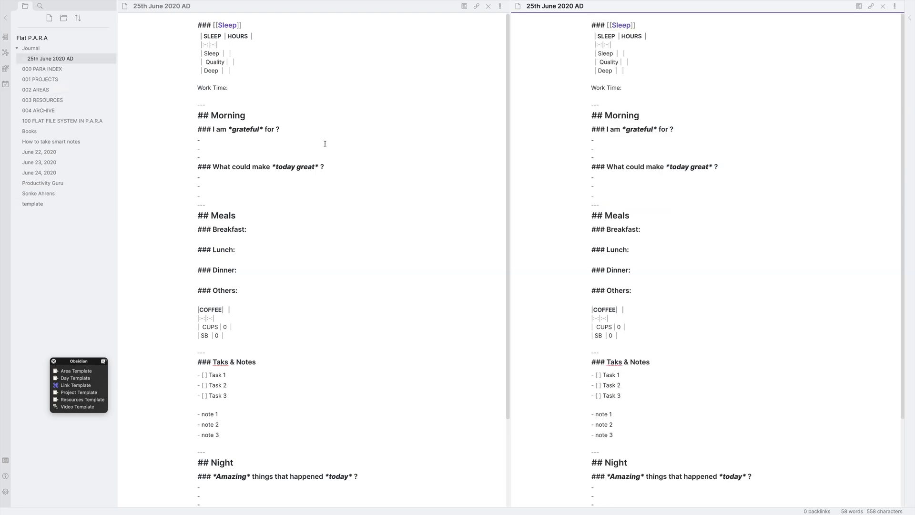
scroll(537, 157, "down", 2)
scroll(216, 72, "up", 2)
scroll(306, 88, "down", 5)
scroll(306, 143, "up", 5)
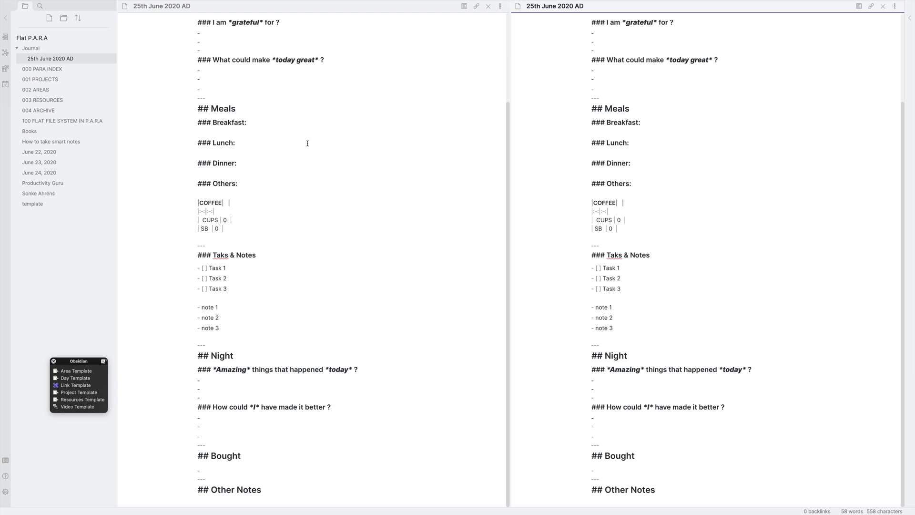
Step: Enter '6 hours 22 mins' in the daily note's Sleep row
left_click(52, 204)
left_click(62, 58)
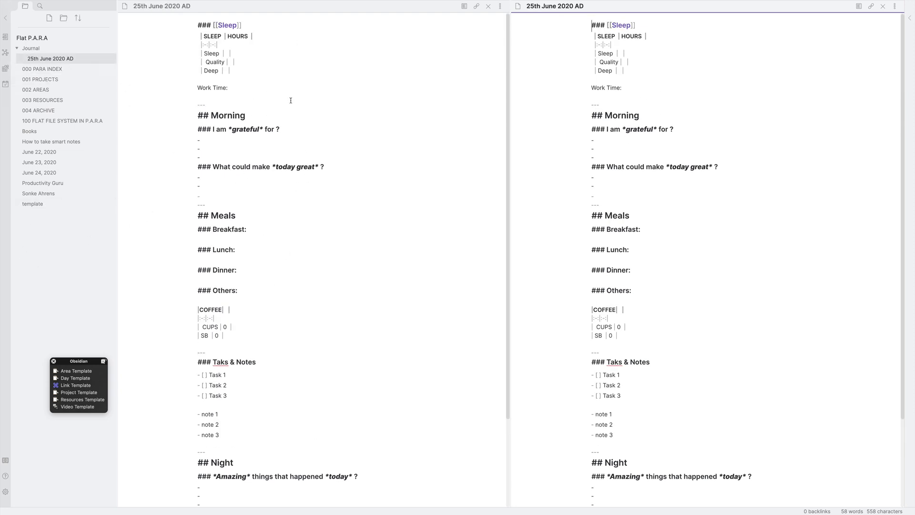
scroll(286, 143, "down", 2)
scroll(216, 113, "up", 2)
left_click(225, 57)
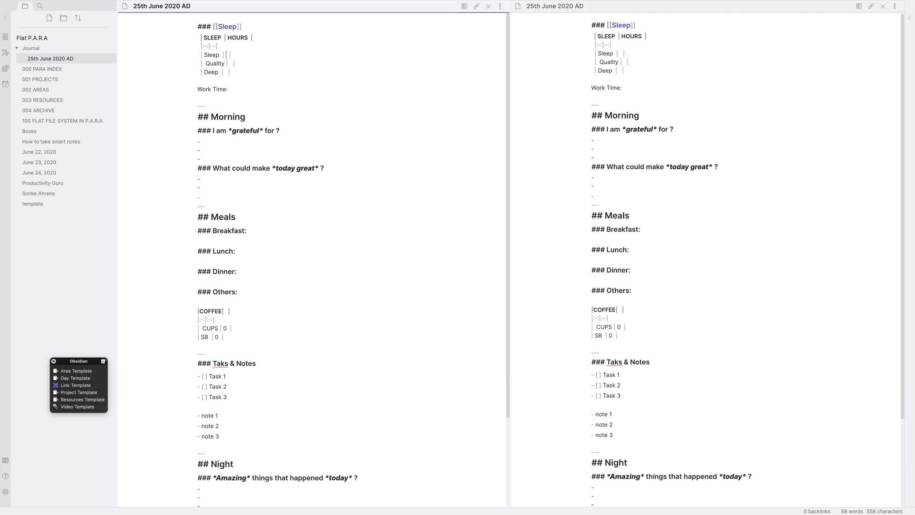
type("6 hours")
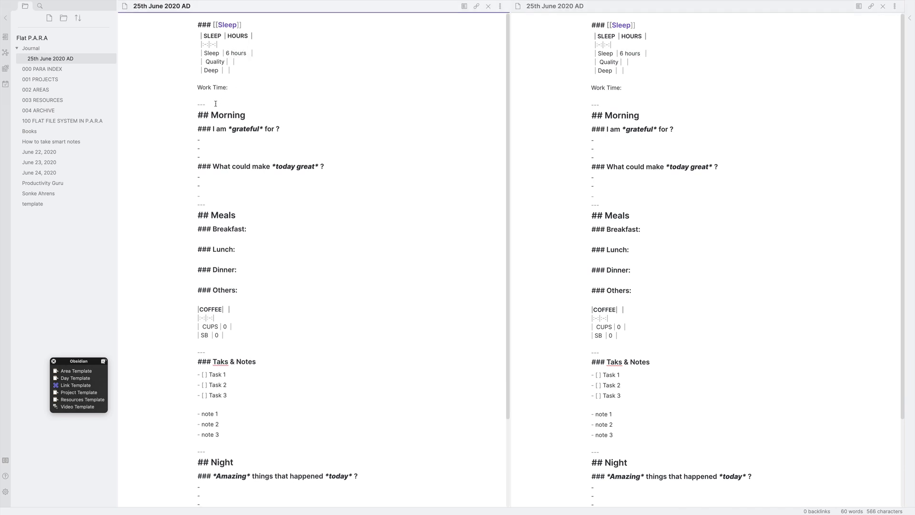
type(" 22 mins")
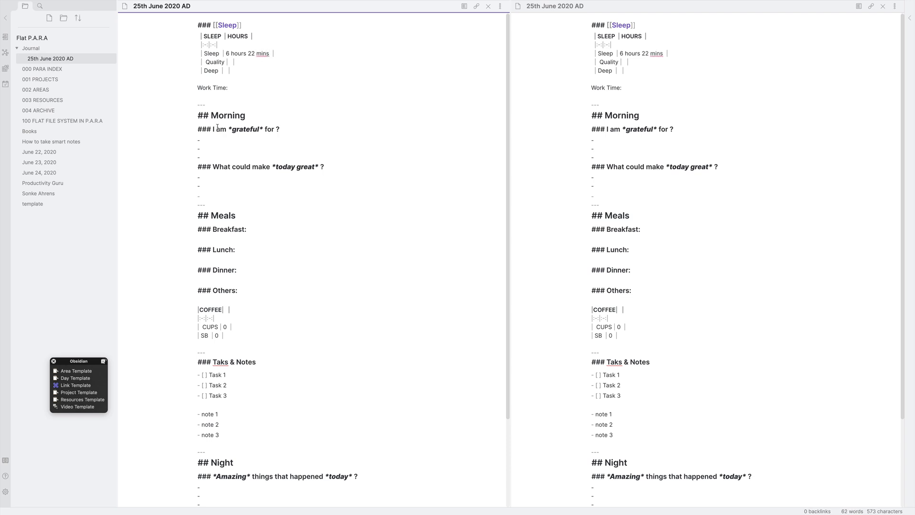
Step: Type 'I am great at blah blah' as the template's first gratitude bullet
left_click(43, 203)
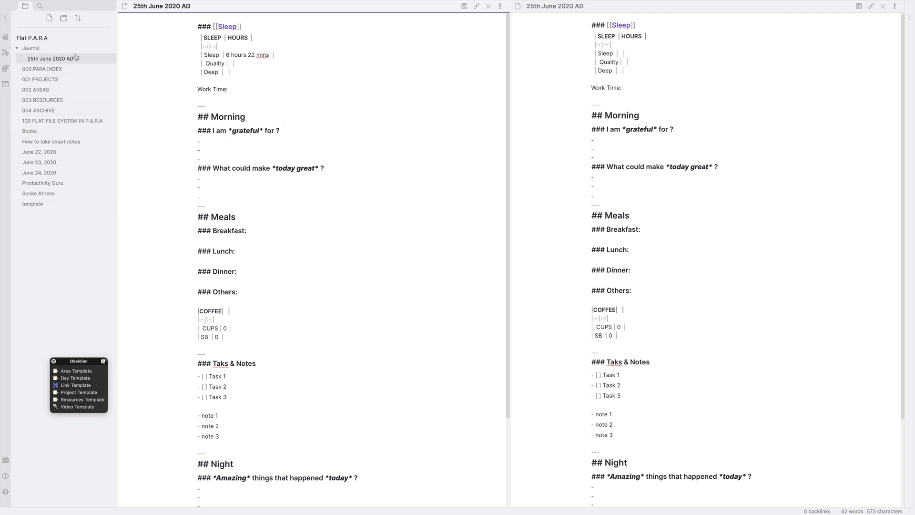
left_click(79, 204)
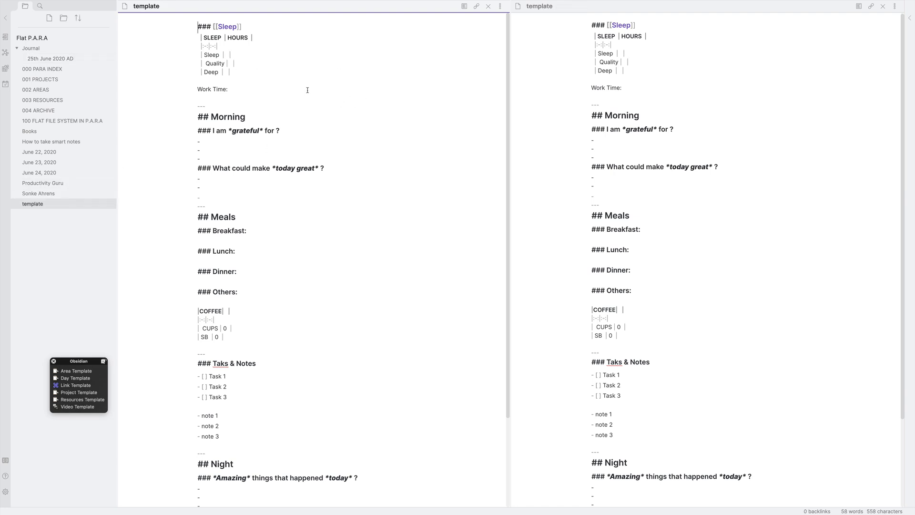
left_click(64, 59)
left_click(64, 204)
left_click(238, 160)
type("I am great")
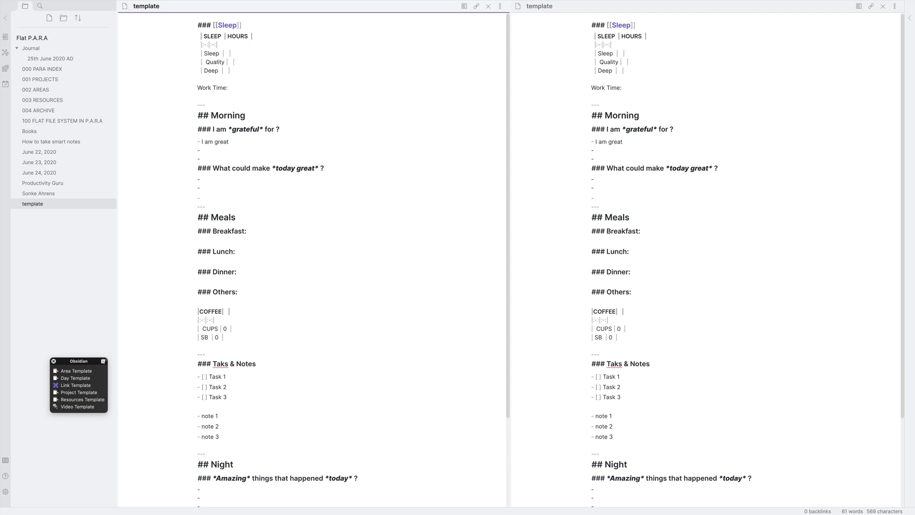
type(" at blah blah")
scroll(253, 166, "up", 1)
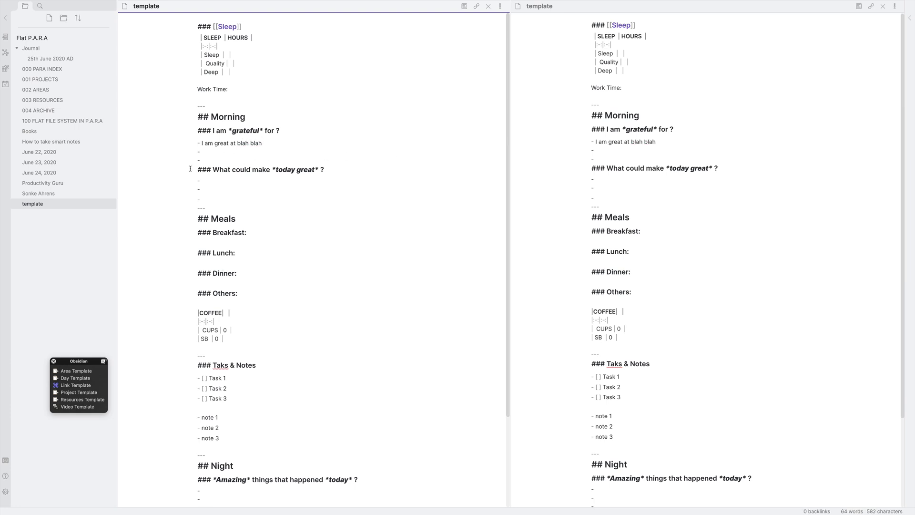
Step: Delete the 25th June 2020 AD note and recreate today's daily note
left_click(53, 60)
right_click(55, 63)
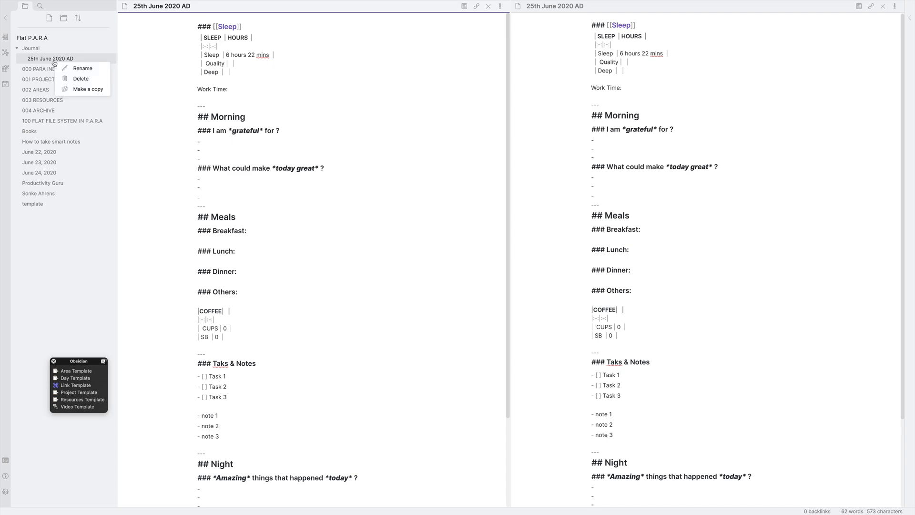
left_click(77, 80)
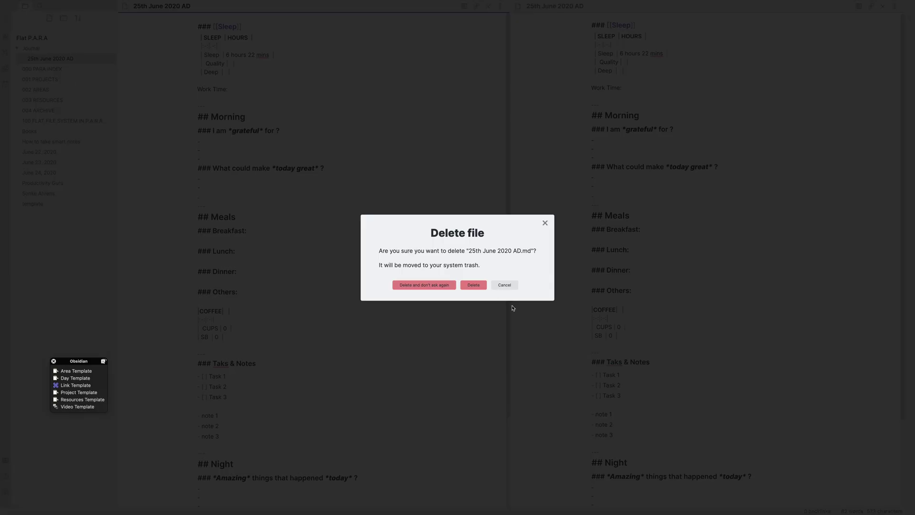
left_click(482, 286)
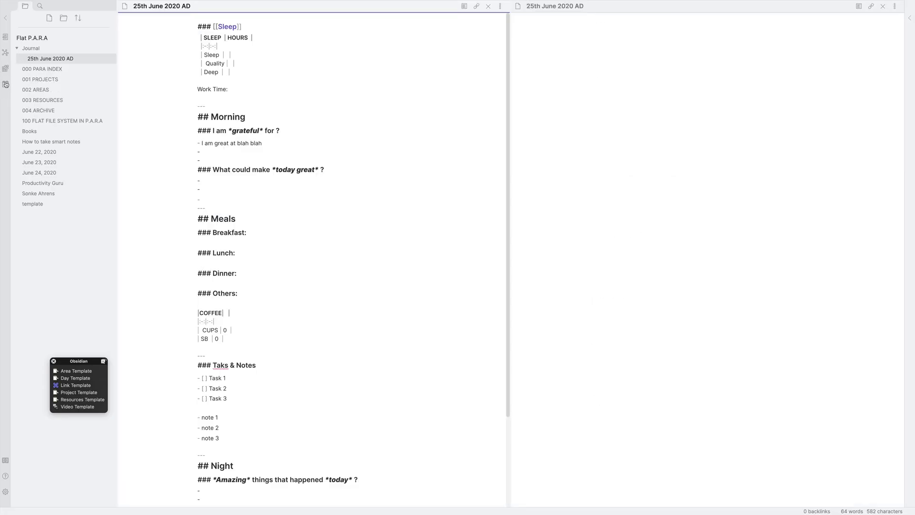
left_click(5, 84)
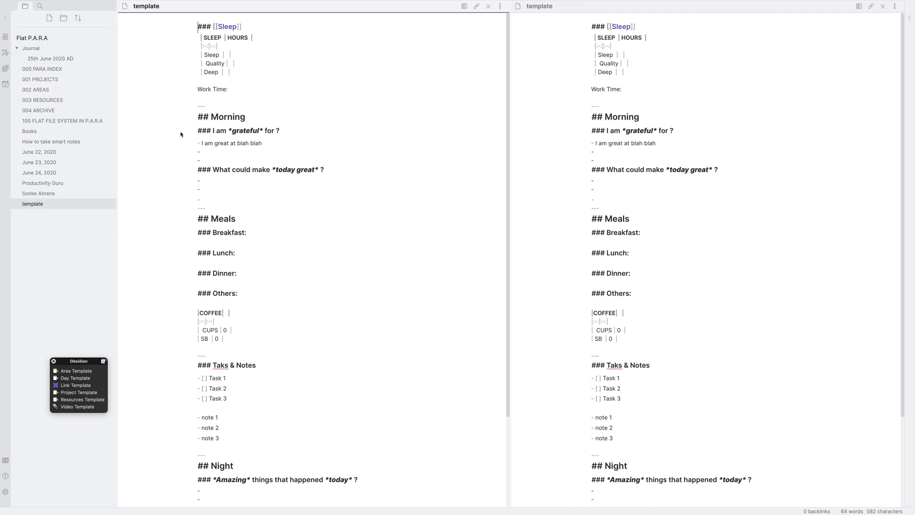
Step: Remove the sample gratitude line from template and clear all content from the daily note
left_click_drag(271, 143, 202, 147)
key("BackSpace")
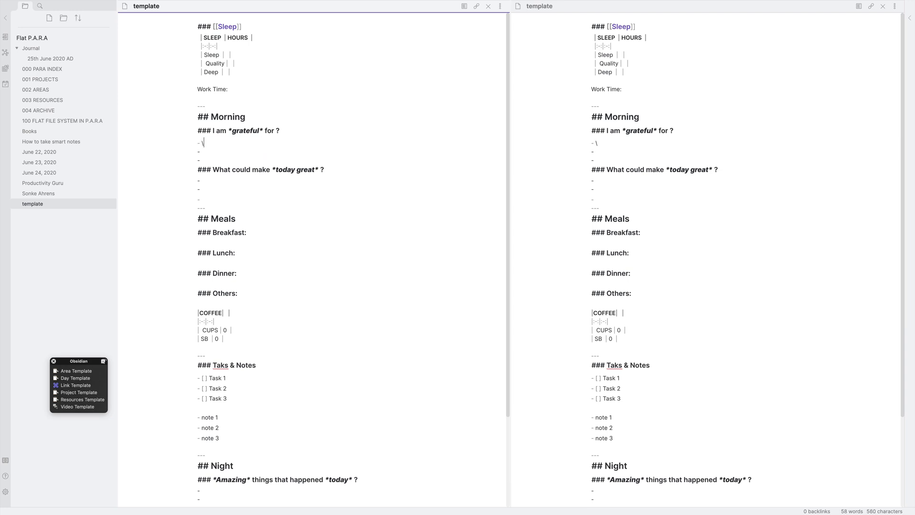
key("Down")
key("Down")
key("Down")
key("Down")
key("Down")
key("Down")
left_click(219, 149)
left_click(52, 58)
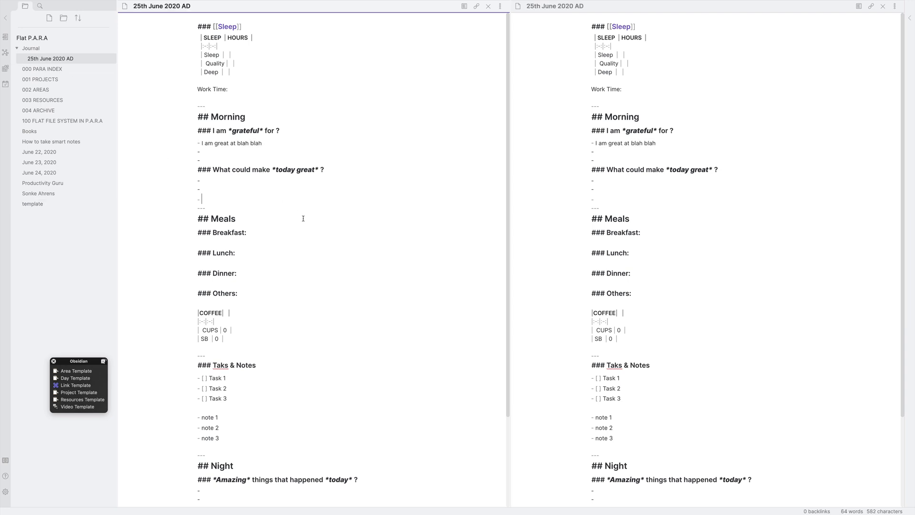
key("super+a")
key("BackSpace")
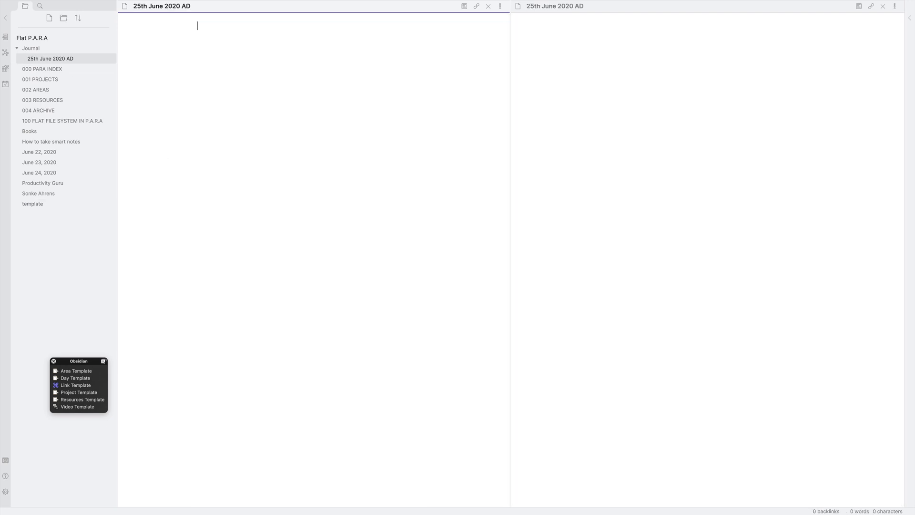
Step: Preview the right pane and expand ';day' to fill the daily note with the template
left_click(766, 36)
left_click(859, 5)
left_click(220, 30)
type(";day")
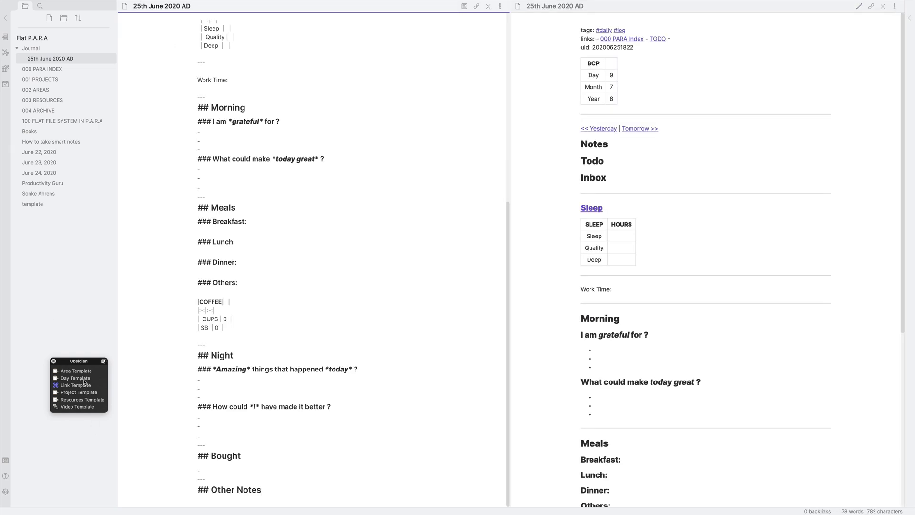
scroll(342, 243, "up", 10)
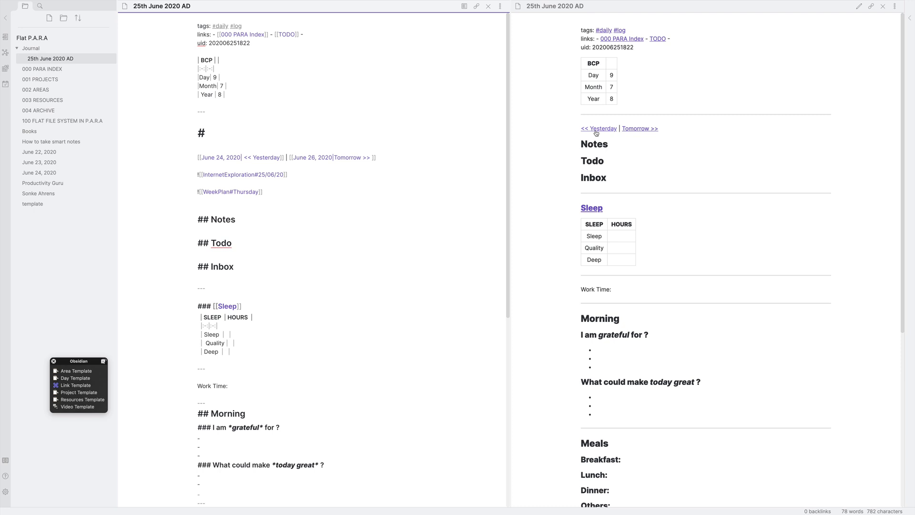
scroll(409, 198, "down", 2)
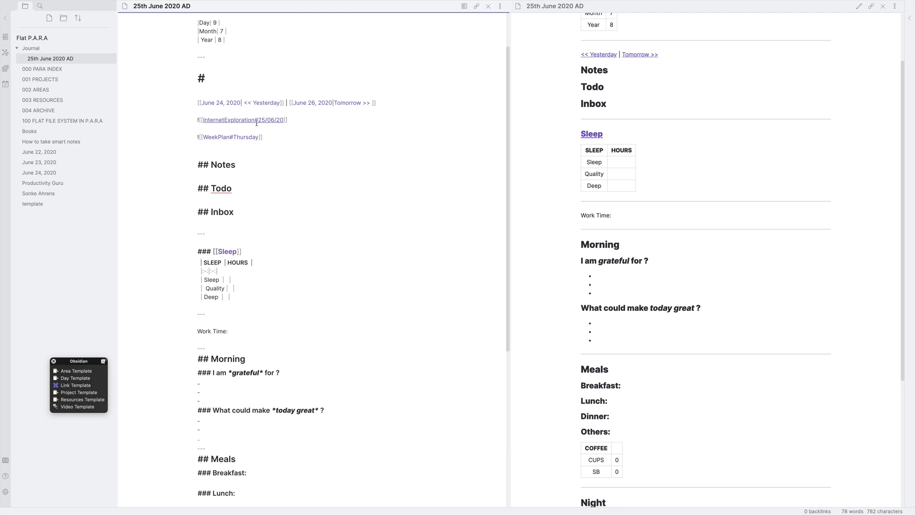
scroll(253, 121, "down", 3)
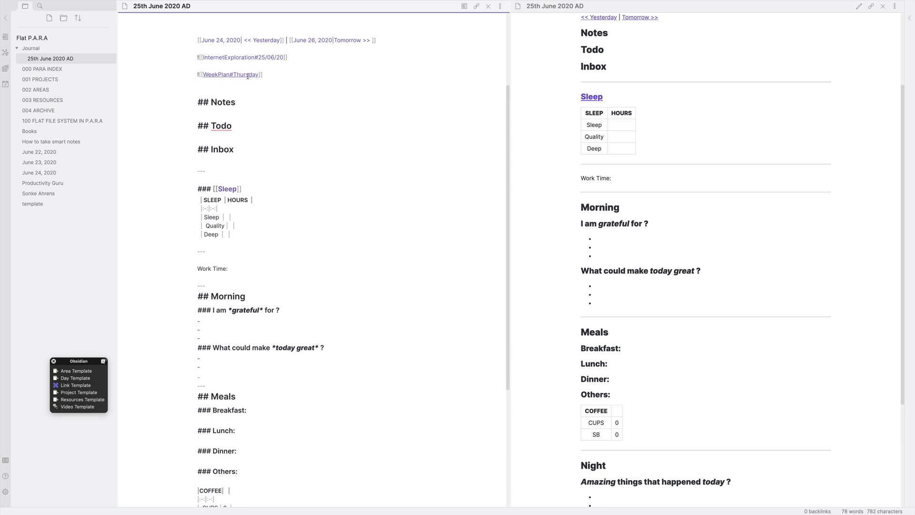
scroll(248, 76, "down", 3)
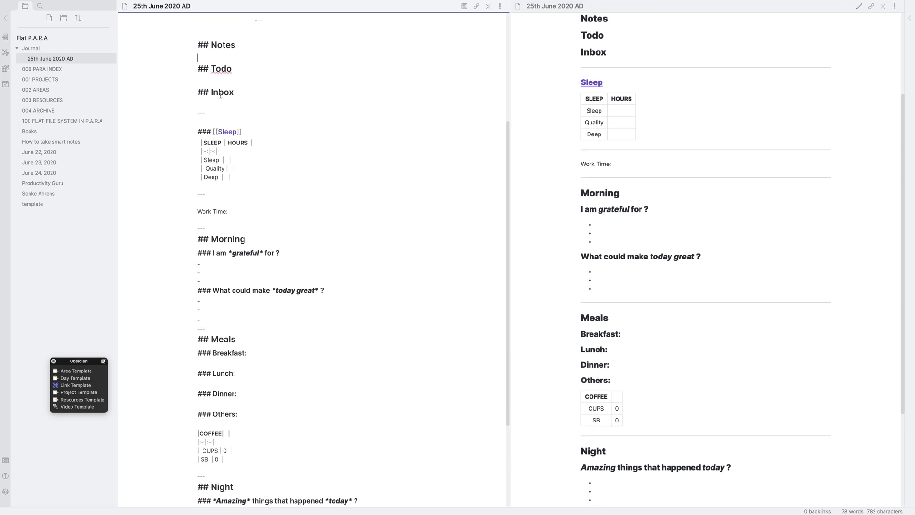
scroll(248, 139, "down", 3)
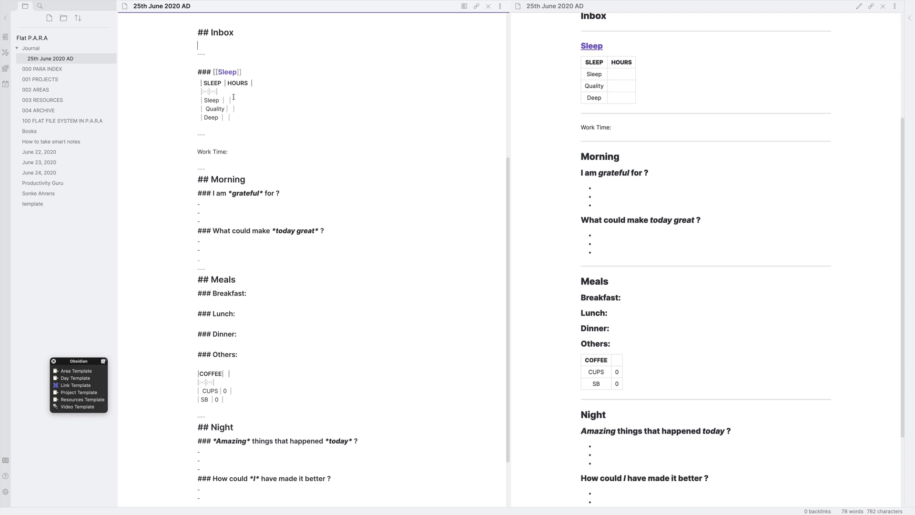
scroll(225, 76, "down", 2)
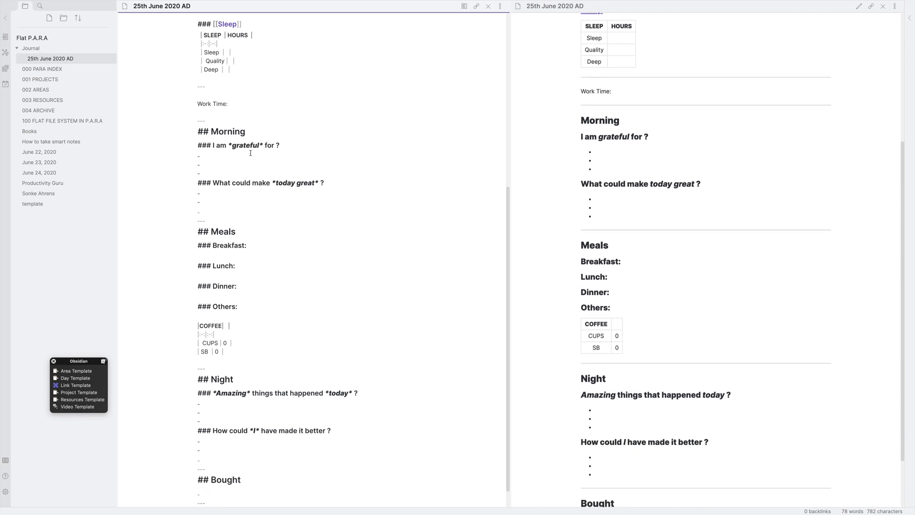
scroll(244, 157, "down", 1)
scroll(243, 181, "up", 5)
scroll(271, 214, "down", 5)
scroll(263, 290, "up", 6)
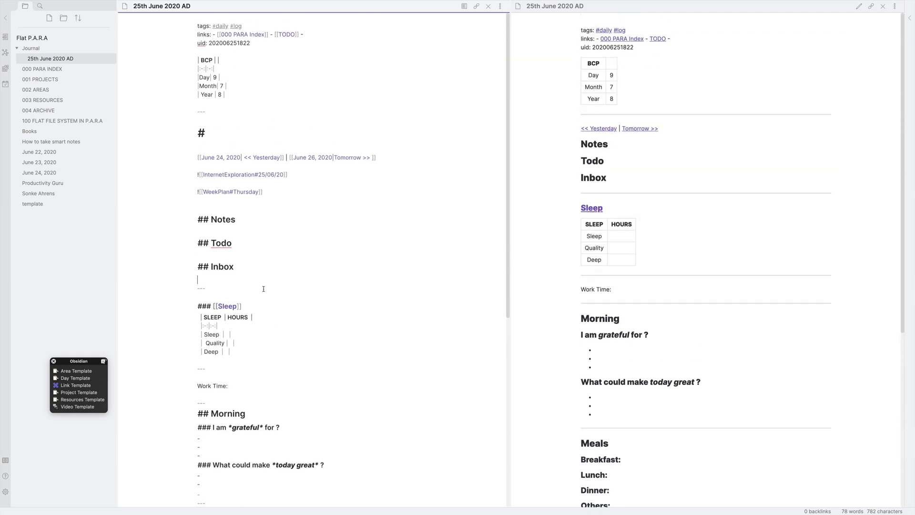